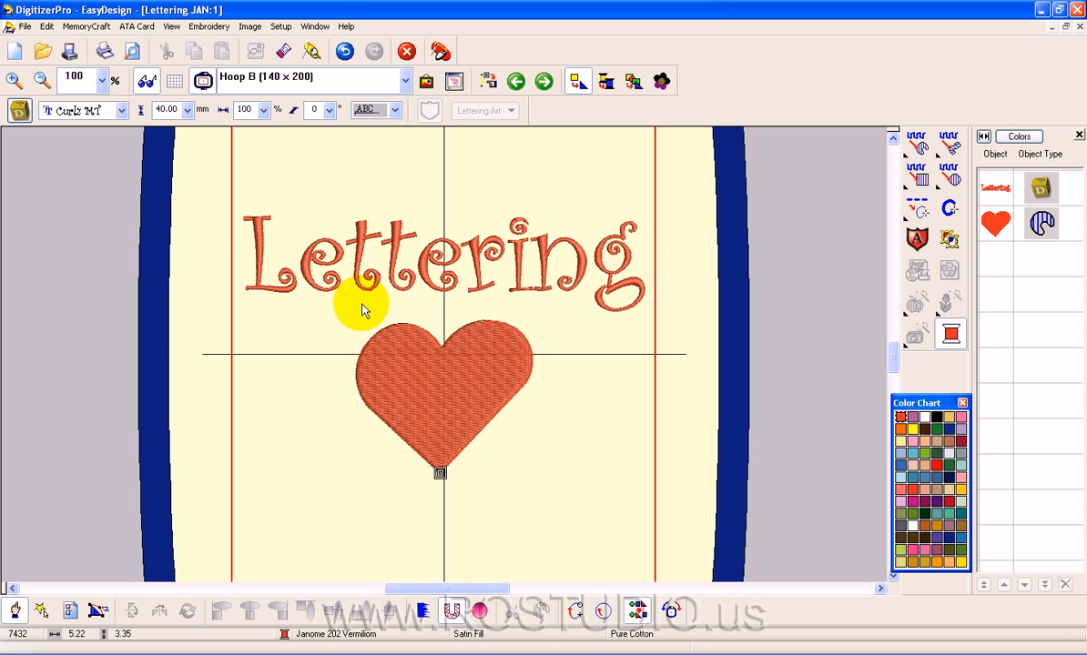
Select the lettering and the heart in turn to examine them as separate objects, and clear the selection.
click(453, 253)
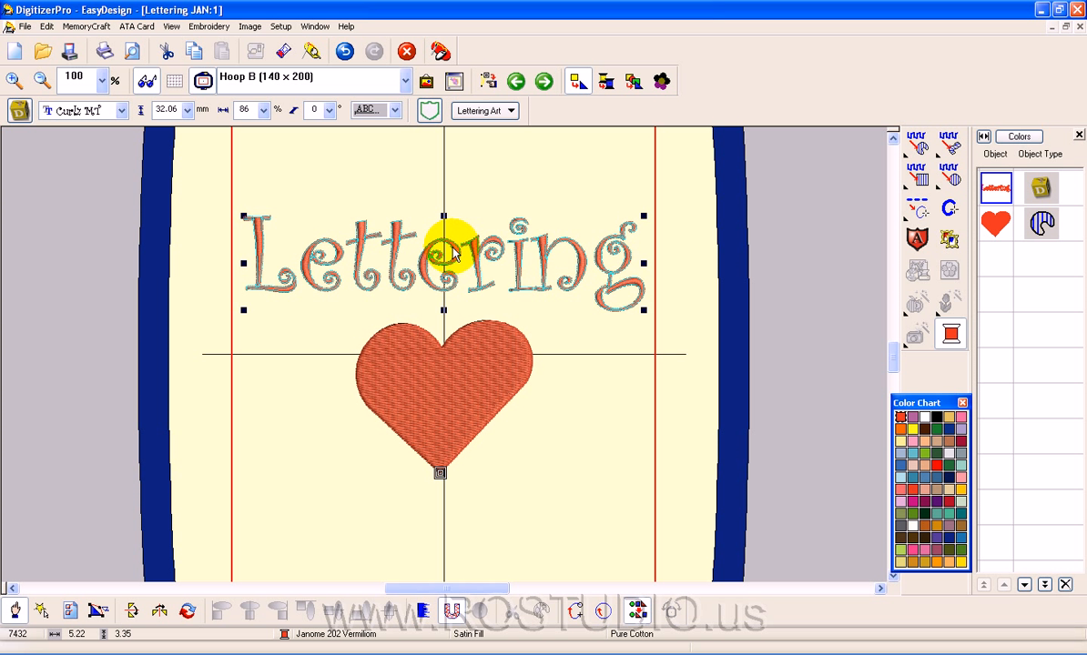
click(448, 394)
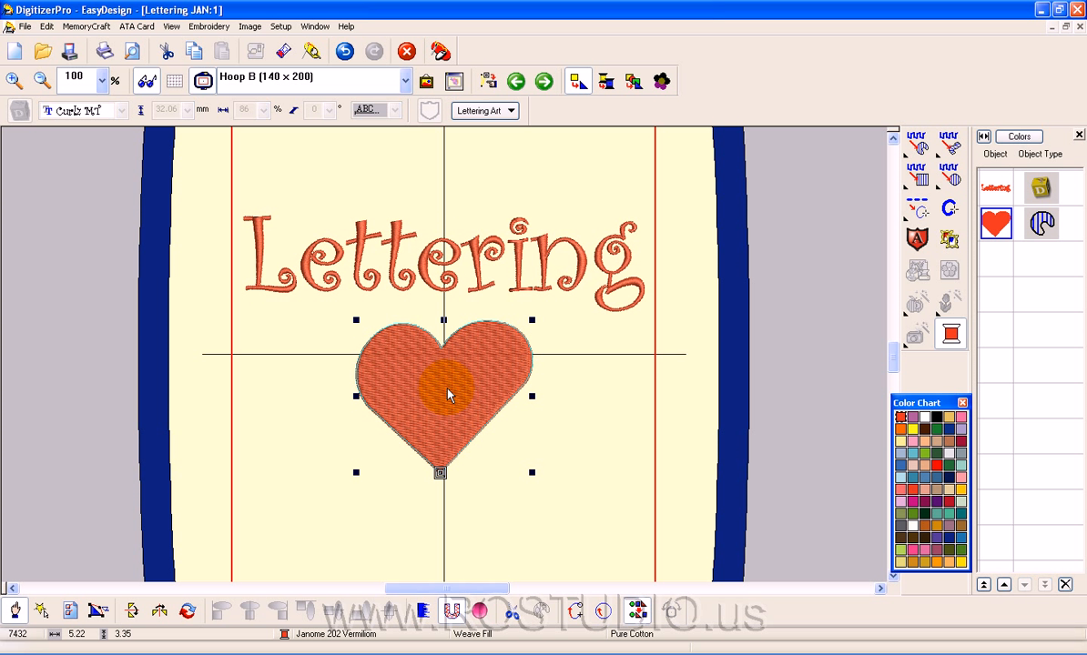
click(559, 415)
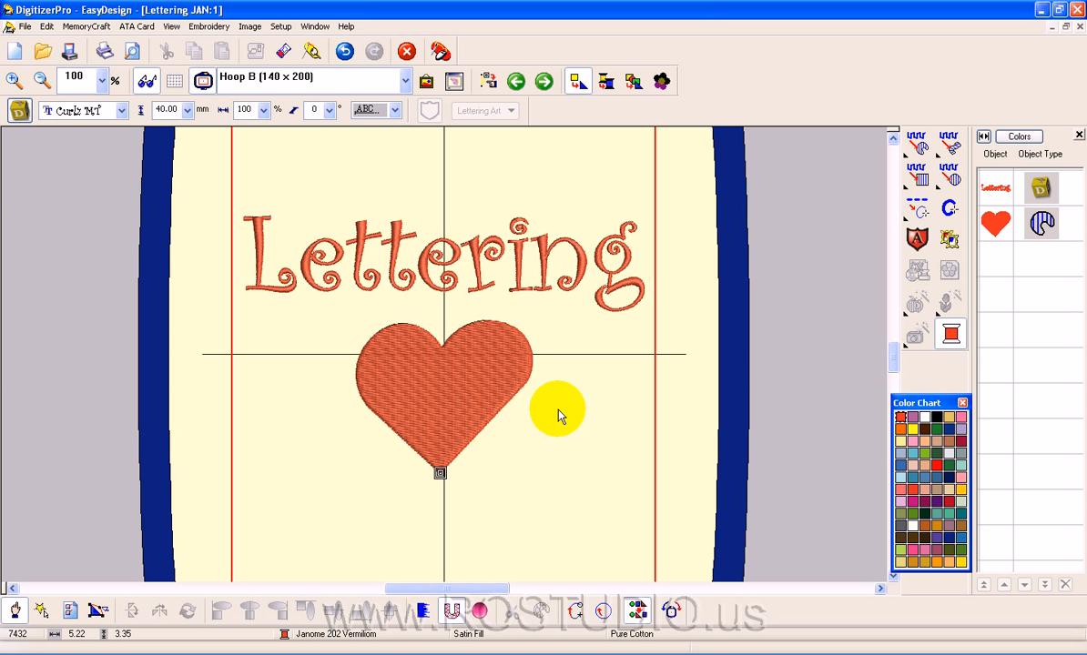
Check the file name and file type offered when saving the design under a new name, without saving it.
click(22, 28)
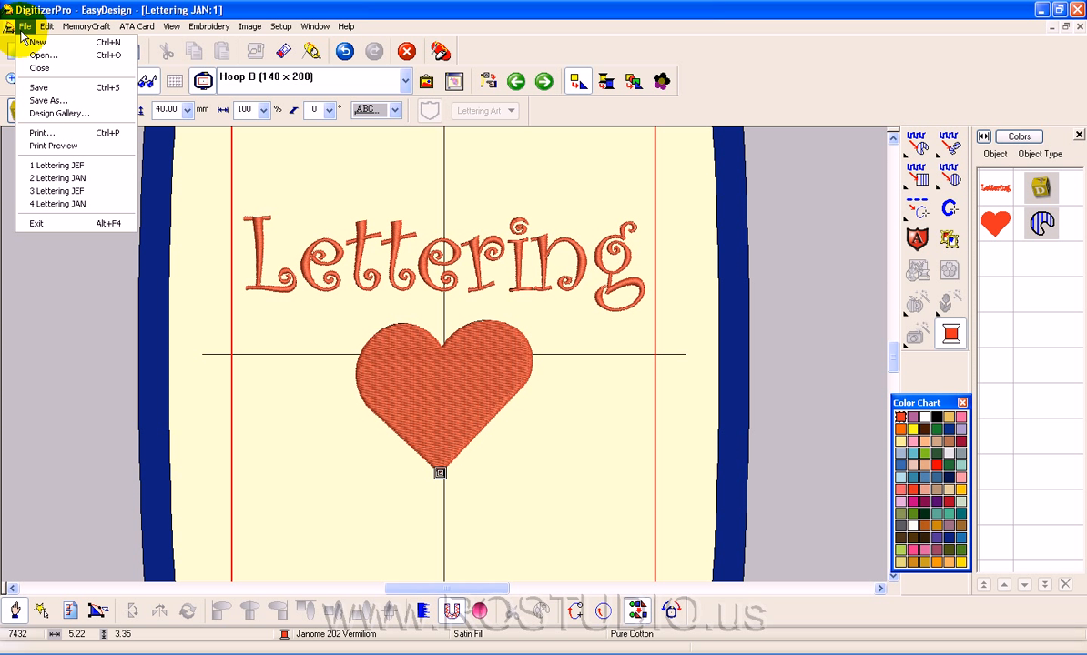
click(48, 100)
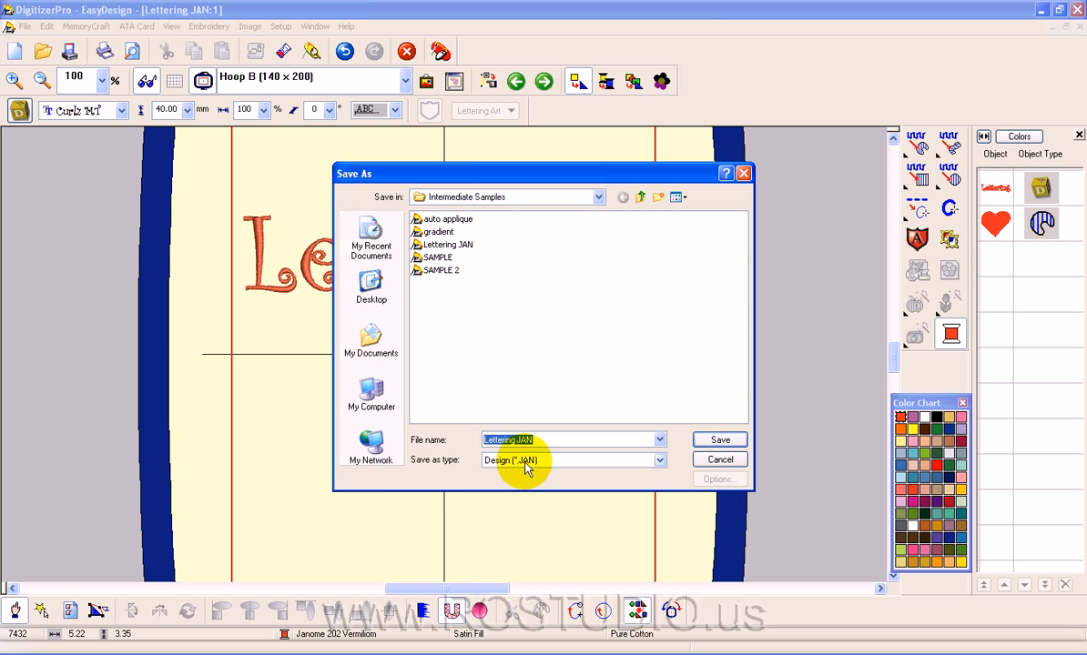
click(715, 463)
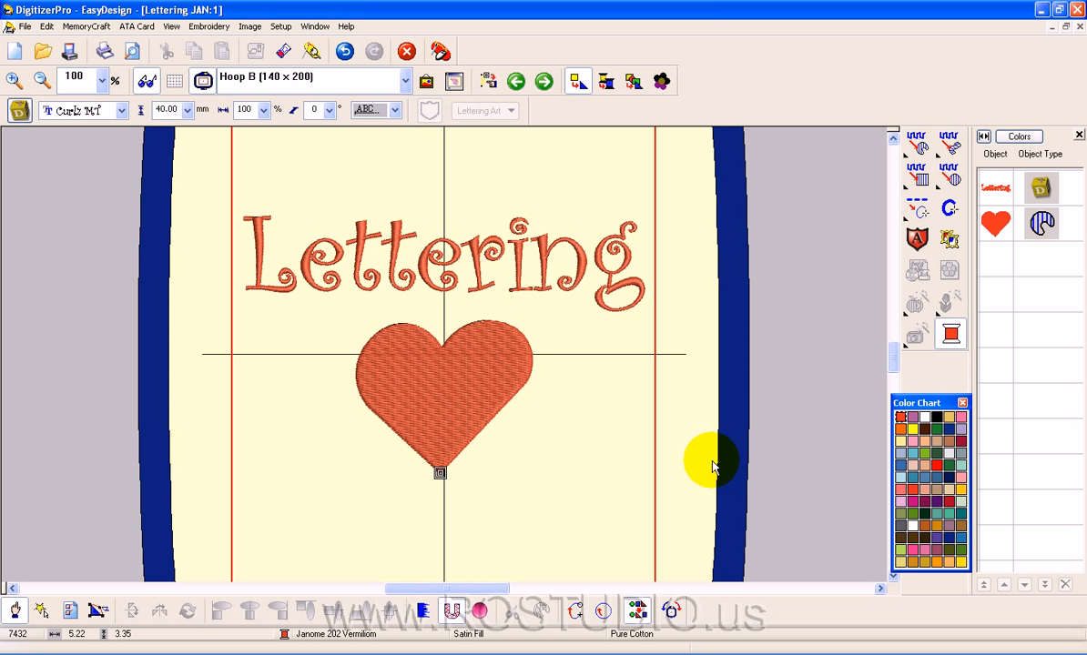
Move the lettering upward, farther away from the heart.
click(390, 260)
mouse_move(390, 260)
mouse_down()
mouse_move(417, 190)
mouse_move(427, 255)
mouse_move(389, 217)
mouse_move(407, 254)
mouse_move(394, 263)
mouse_up()
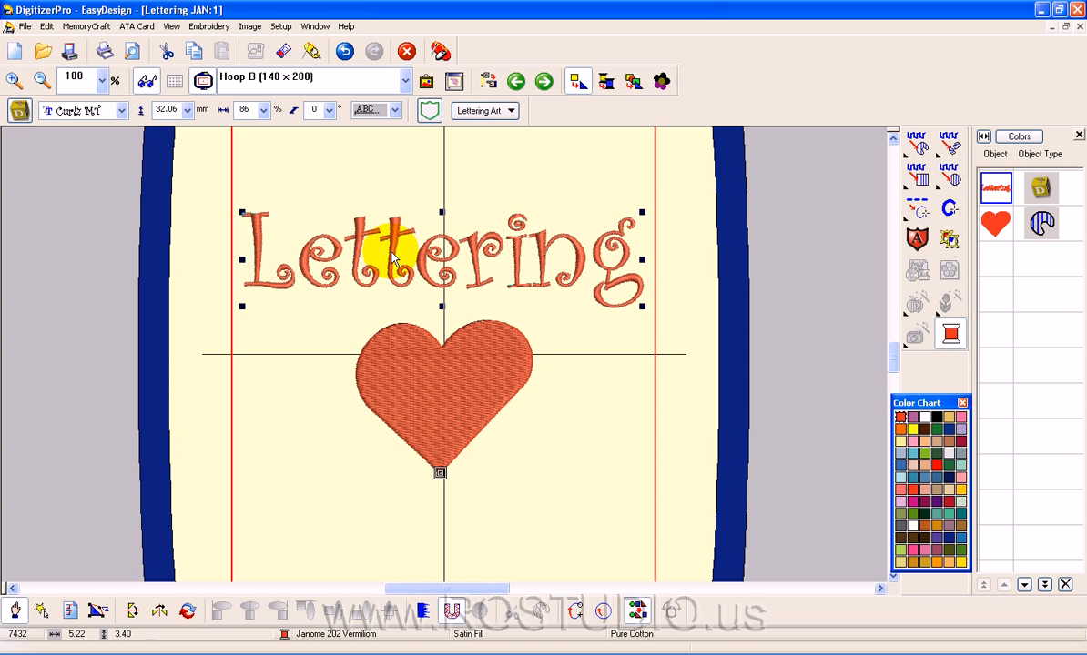
click(417, 255)
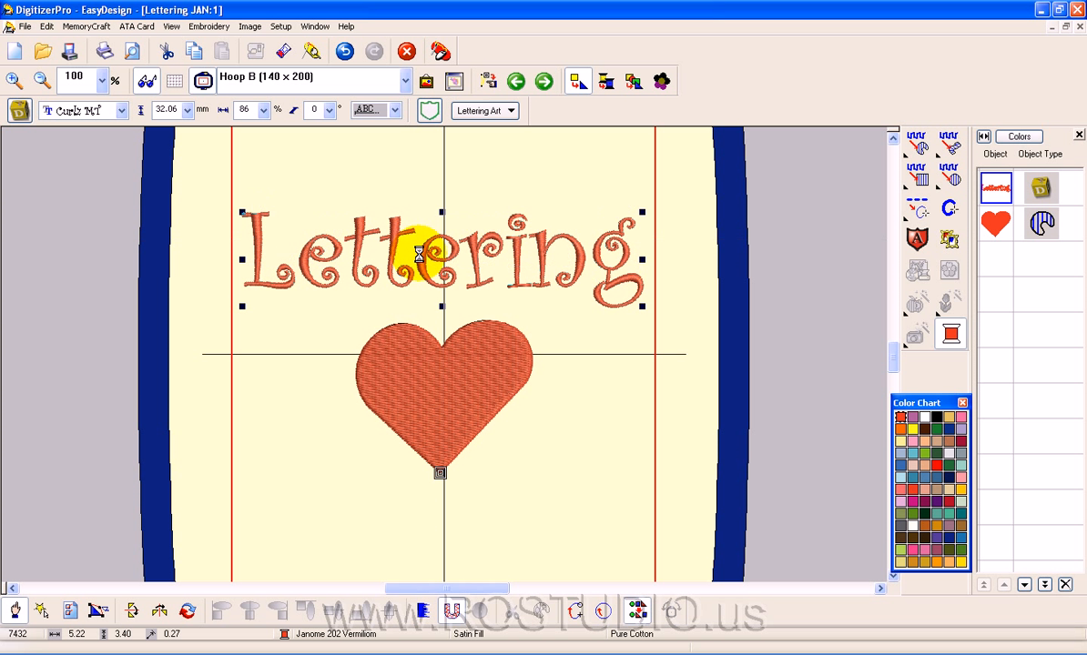
Change the lettering's font to Elephant in its object details.
double_click(436, 244)
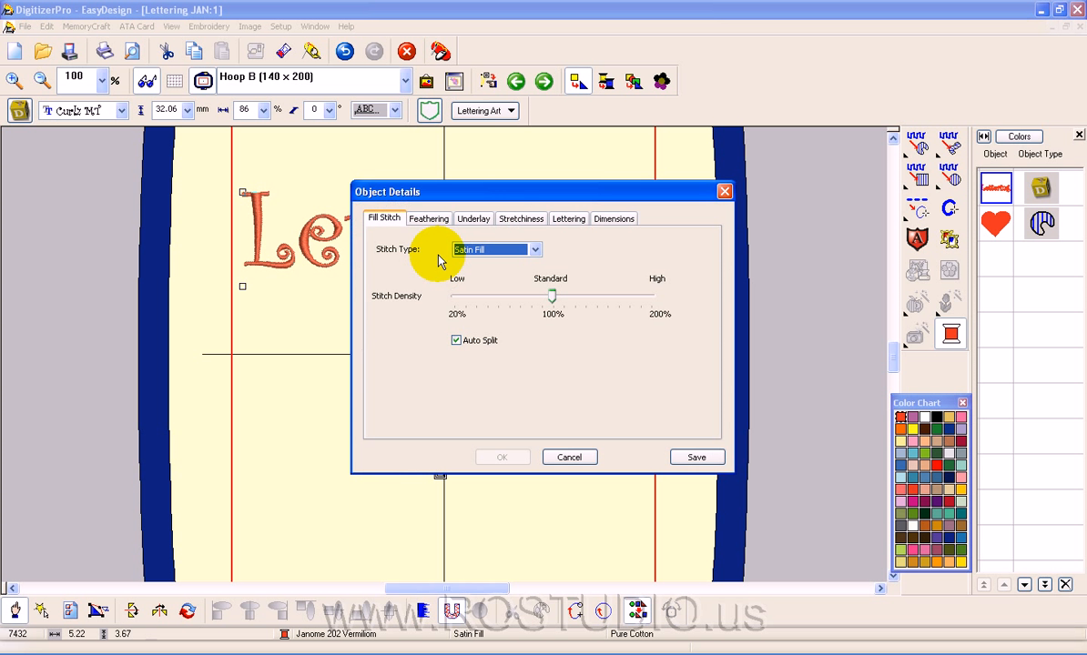
click(569, 224)
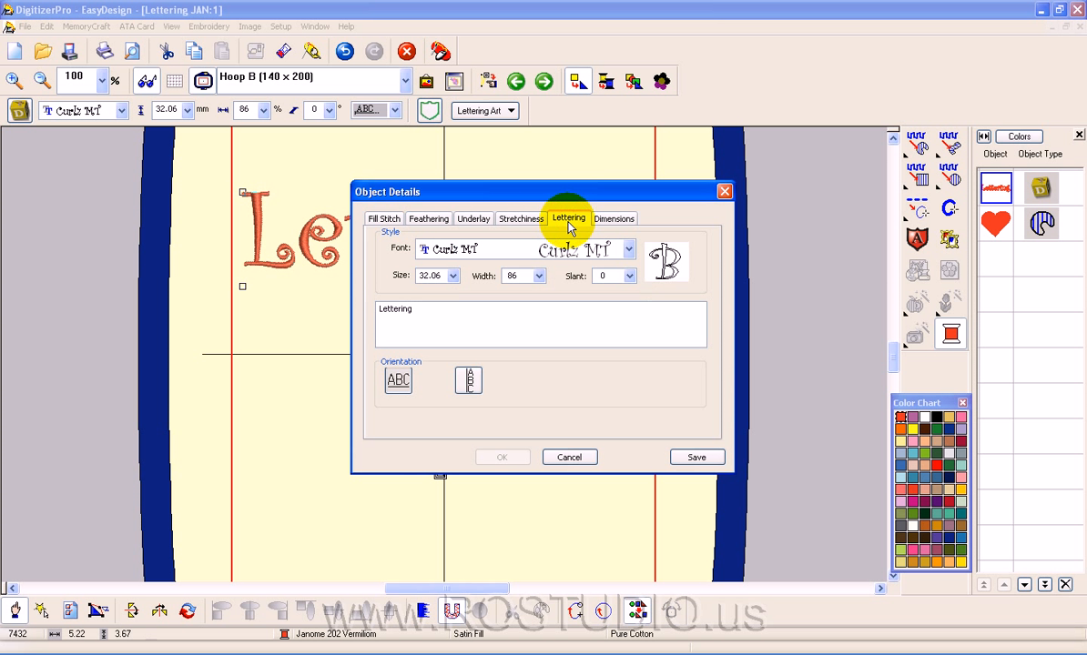
click(629, 253)
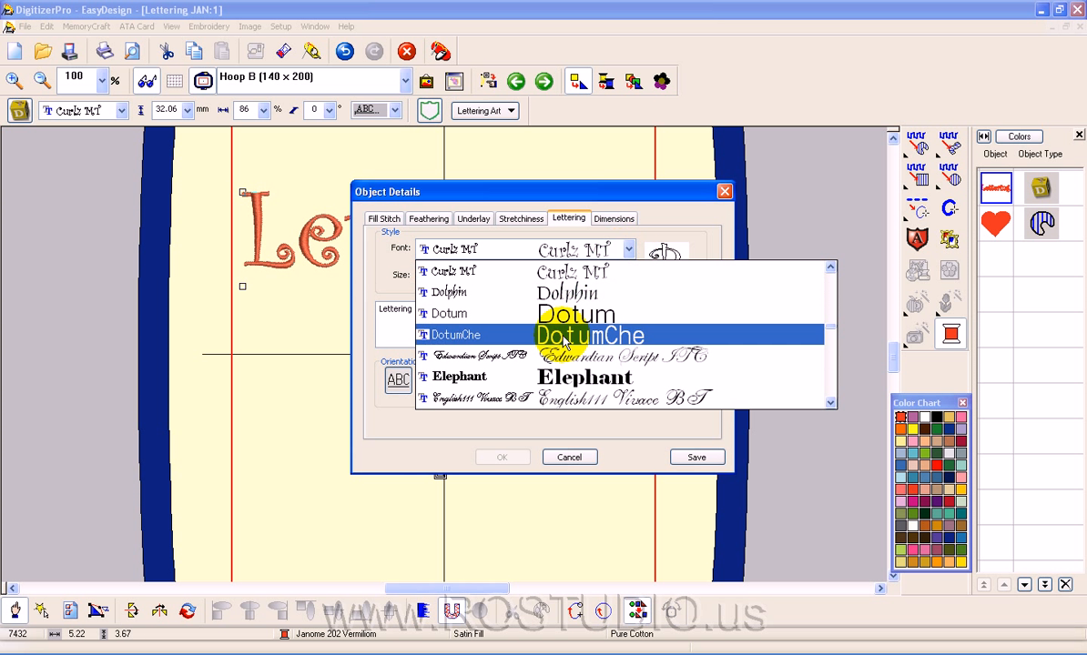
click(563, 376)
click(506, 455)
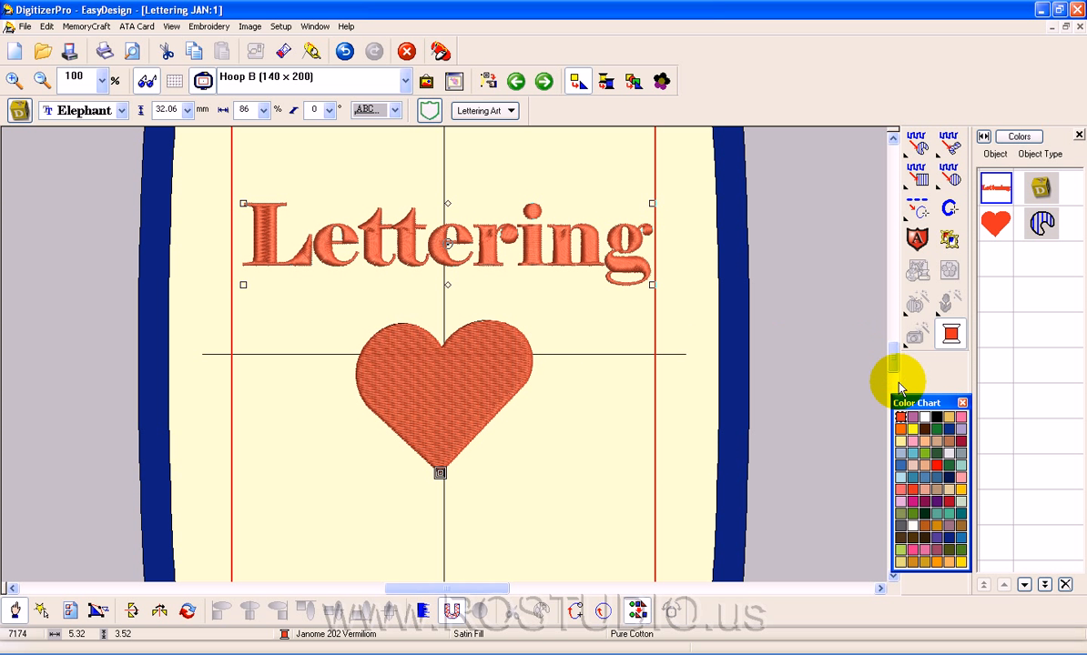
Recolour the lettering in Janome 206 Bright Green and return its font to Curlz MT.
click(937, 430)
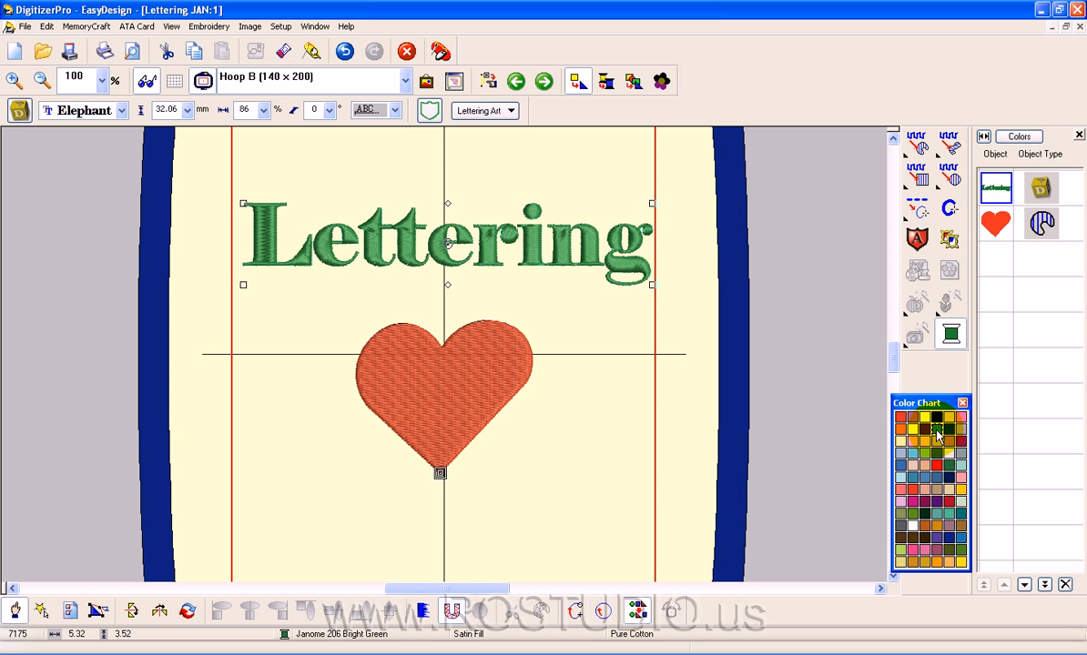
click(425, 228)
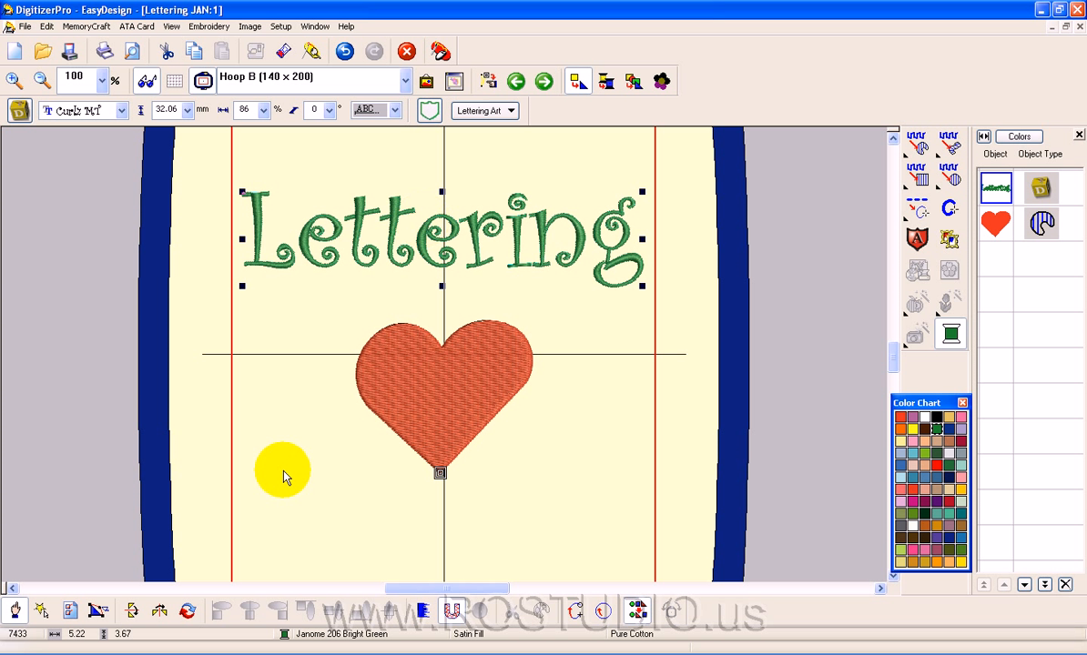
Show the reshape control points of the green lettering.
click(96, 611)
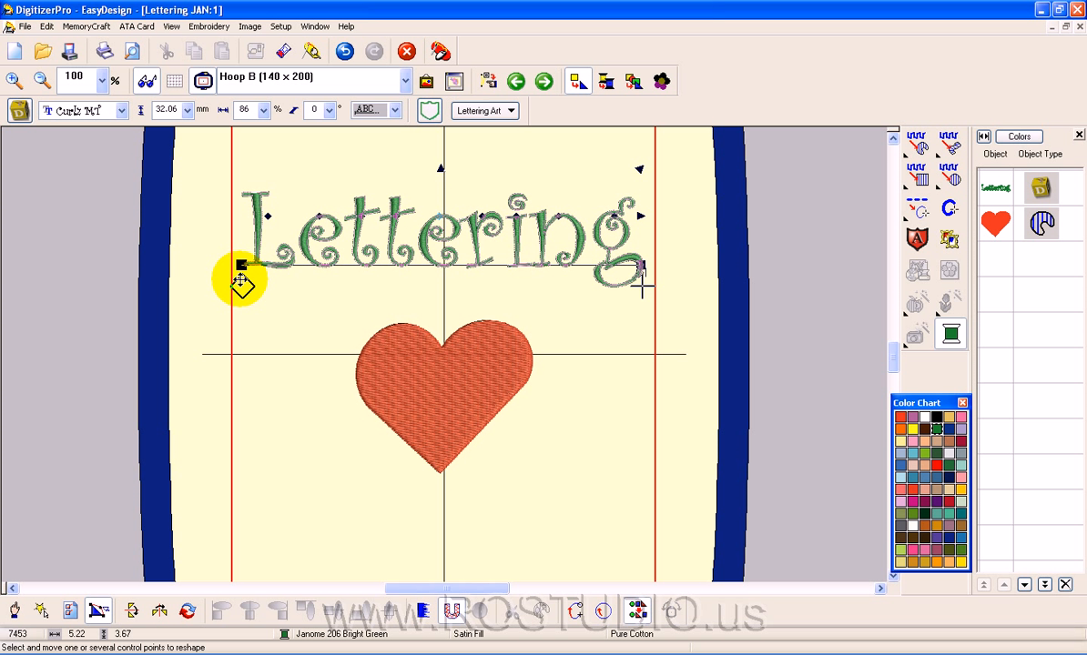
Shift the heart slightly down and to the right, and scale it down proportionally from its lower-right corner.
click(489, 379)
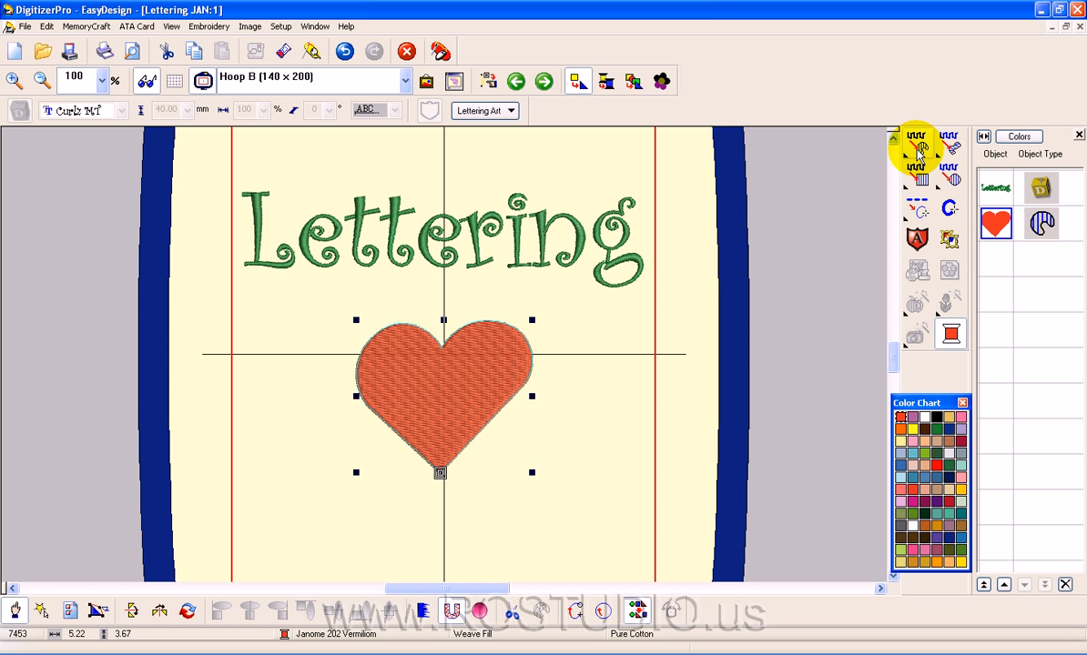
mouse_move(432, 388)
mouse_down()
mouse_move(380, 444)
mouse_move(439, 393)
mouse_up()
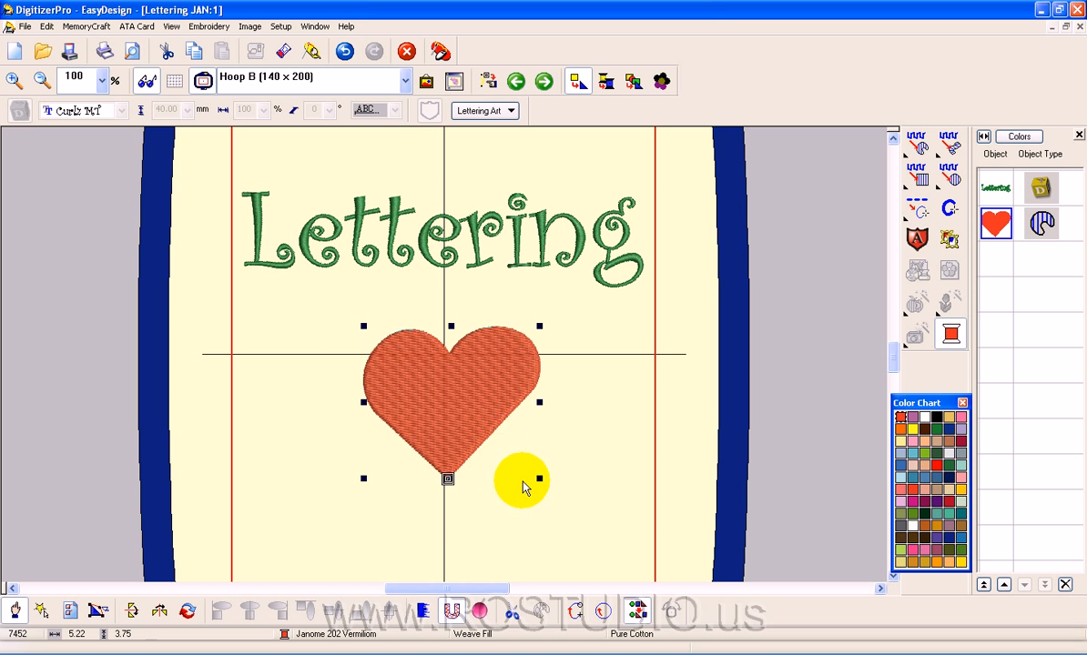
drag(538, 478, 507, 451)
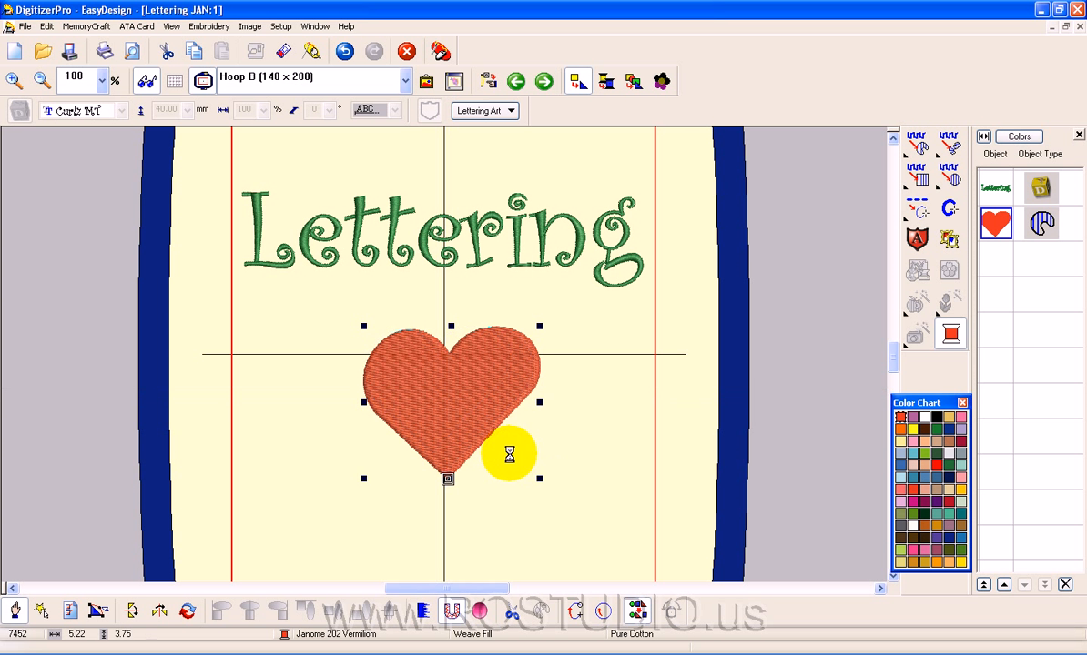
Recolour the heart, trying Janome 206 Bright Green and settling on Janome 243 Royal Purple.
click(938, 430)
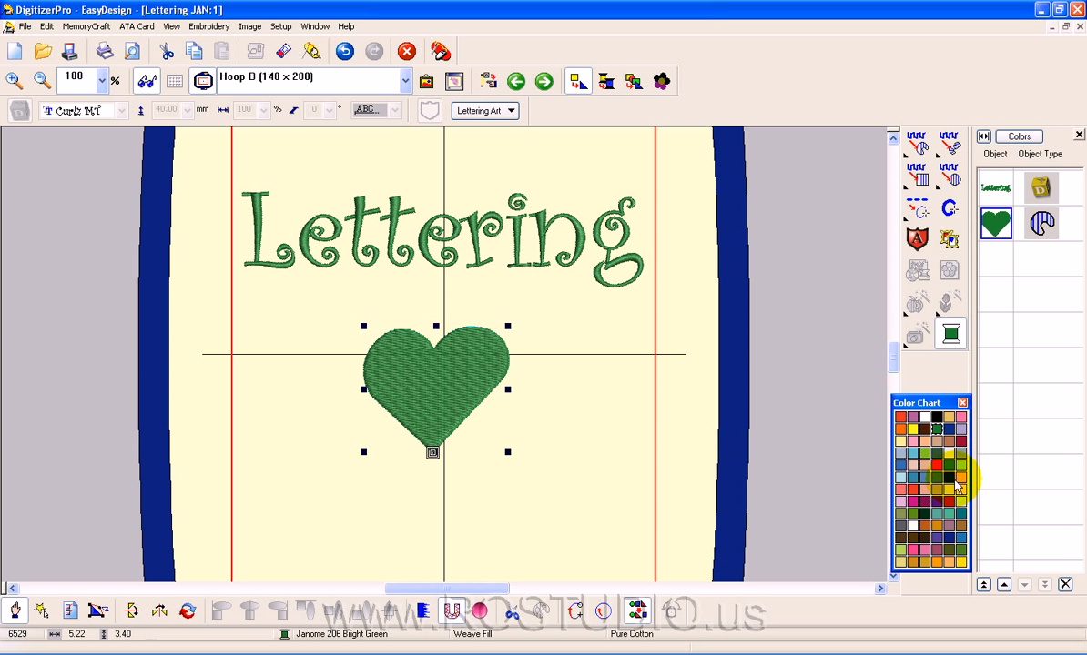
click(937, 504)
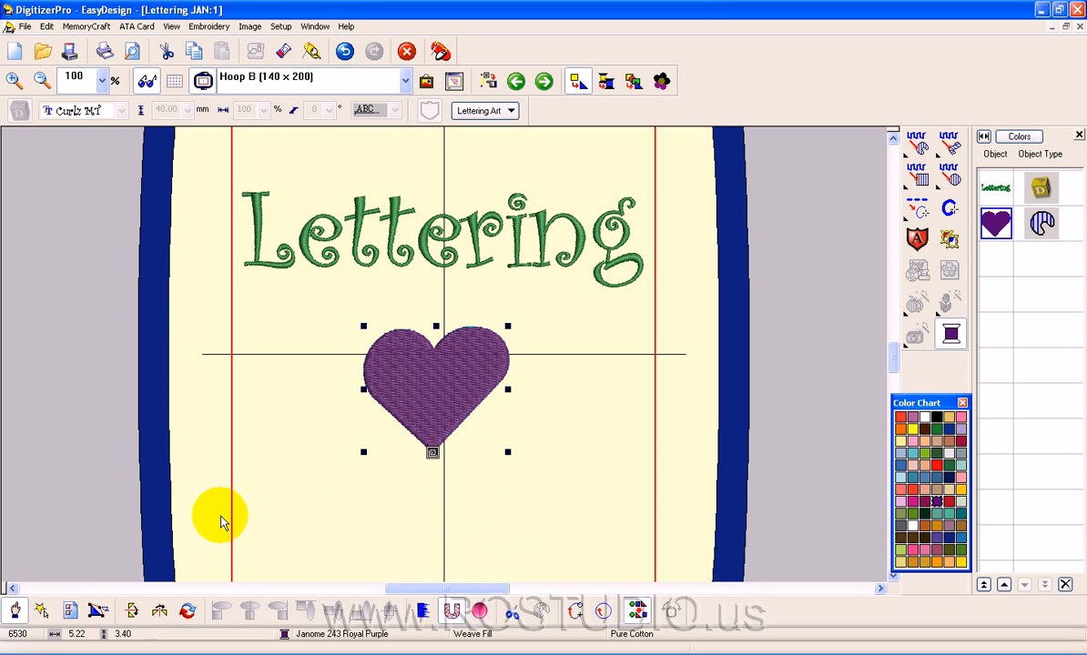
Reshape the heart by nudging the control point on its right edge and tilting the stitch angle line, and deselect it.
click(98, 609)
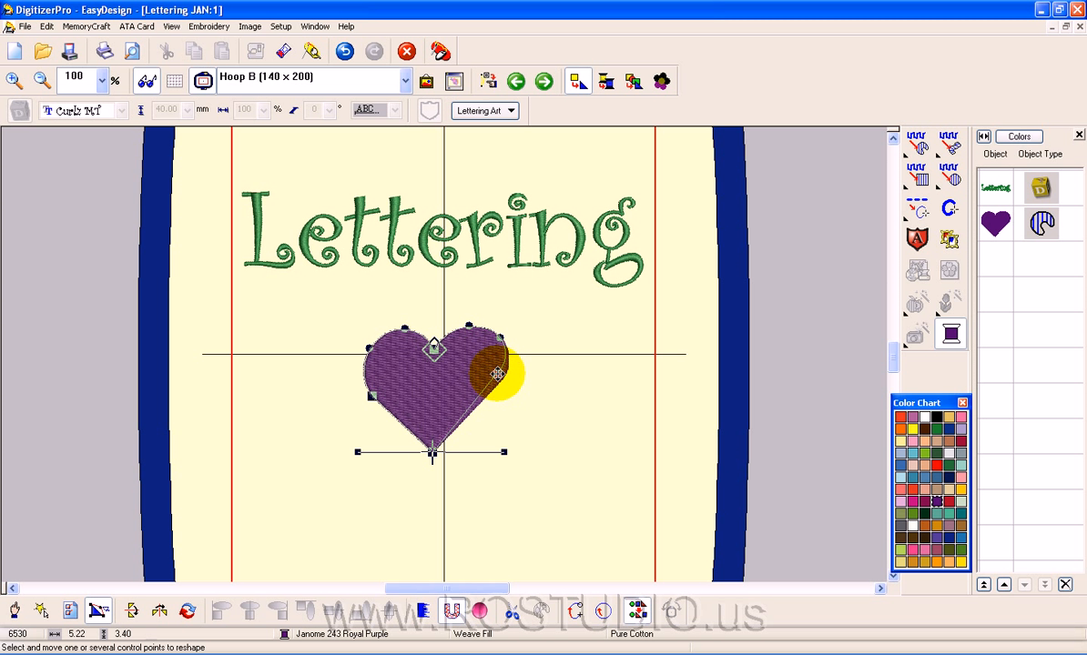
click(499, 377)
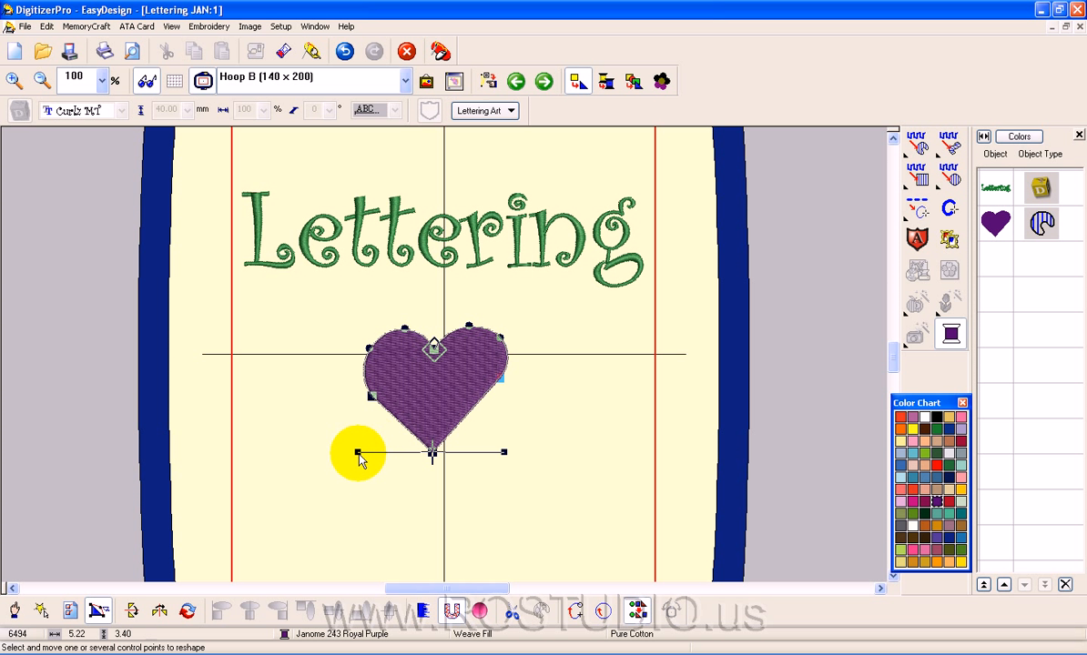
drag(362, 450, 596, 438)
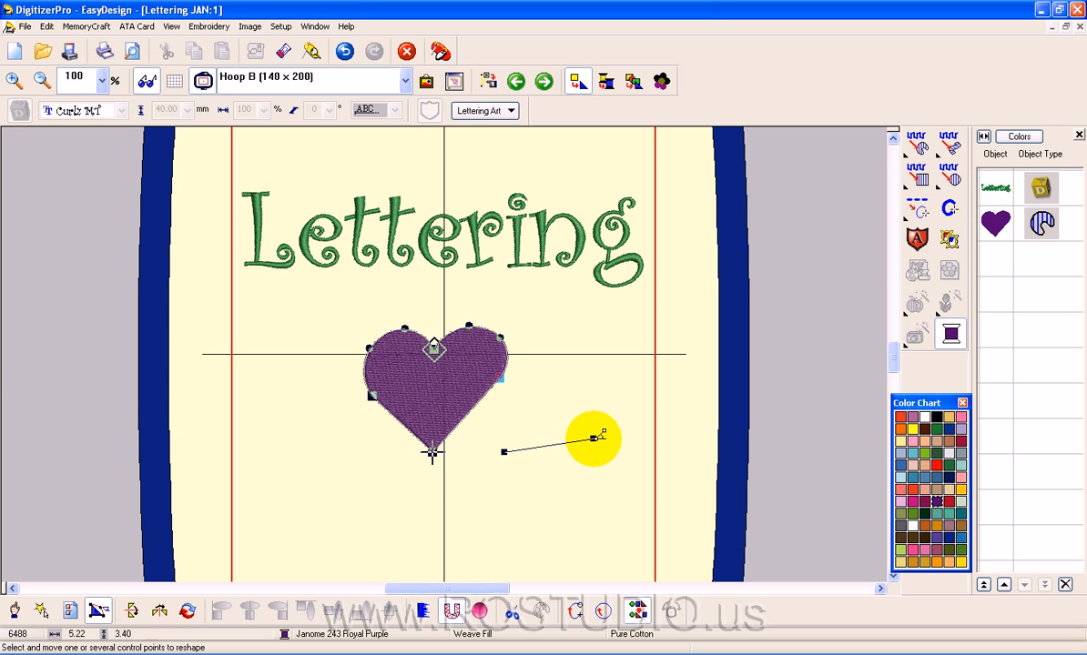
key(Escape)
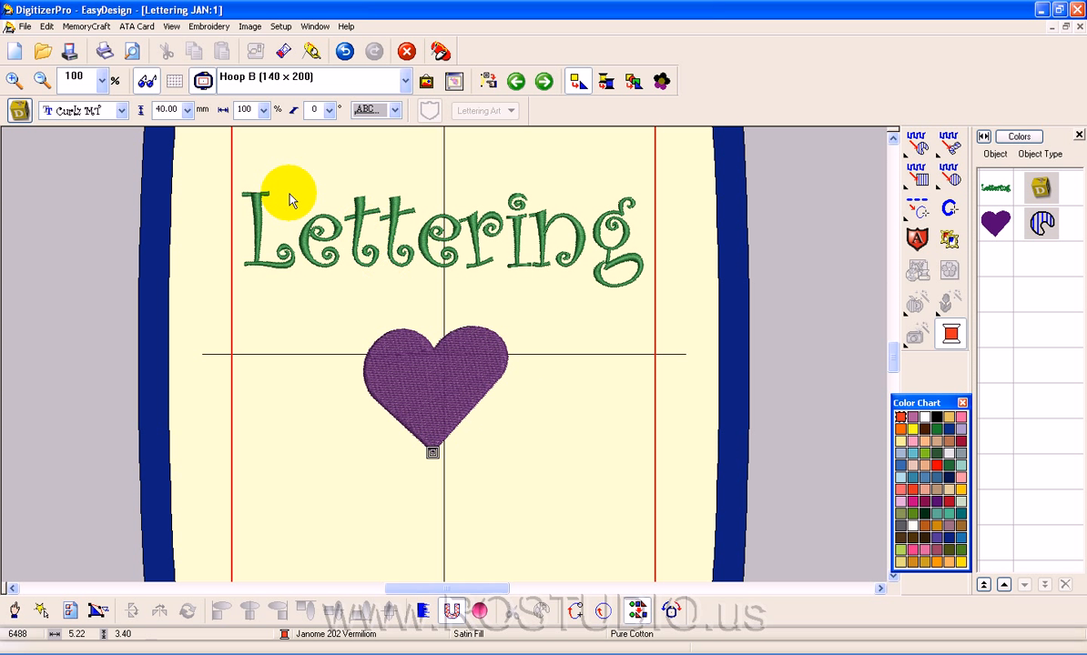
Examine the file types for saving under a new name, choose Janome/Elna/Kenmore (*.JEF), and leave without saving.
click(24, 28)
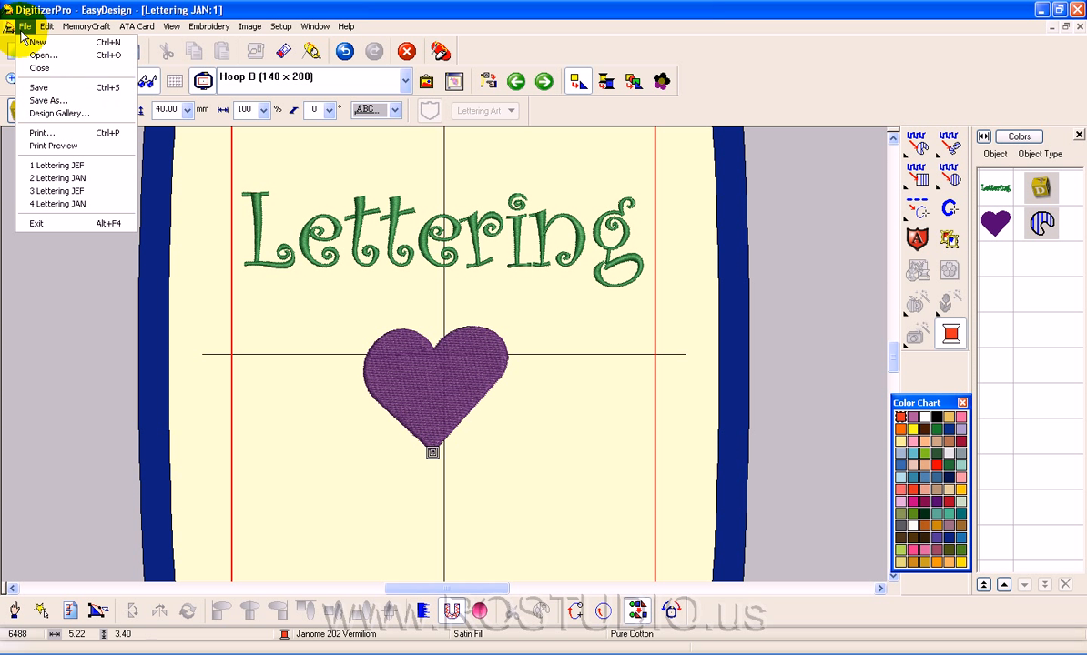
click(44, 101)
click(499, 459)
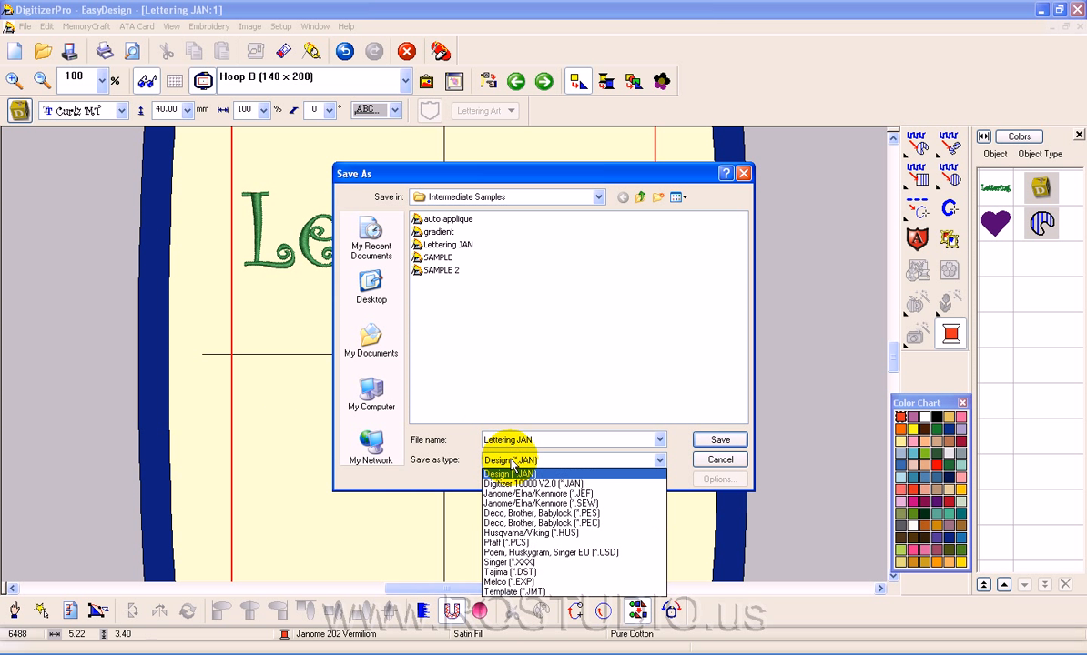
click(523, 483)
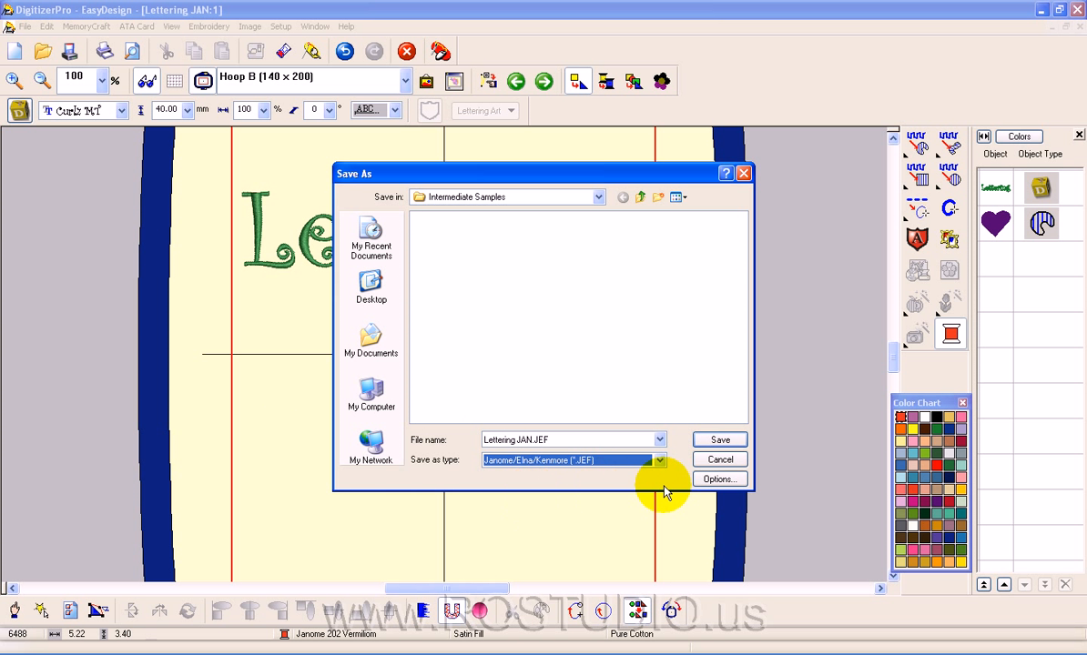
click(720, 460)
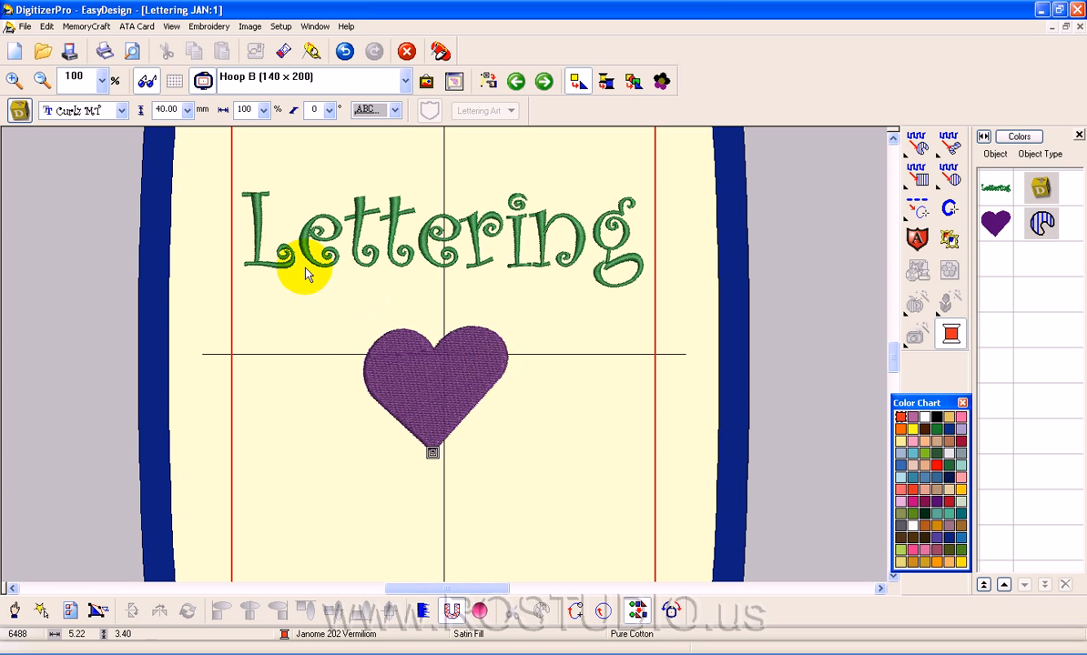
Switch to the open Lettering JEF design and examine its lettering and heart.
click(314, 28)
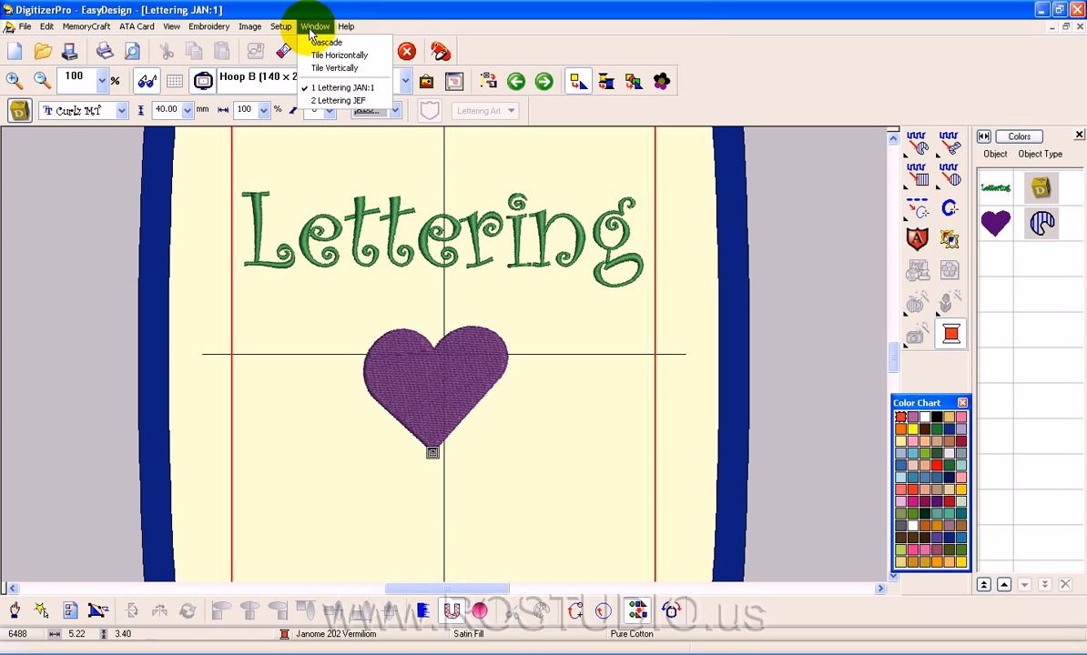
click(342, 100)
click(492, 401)
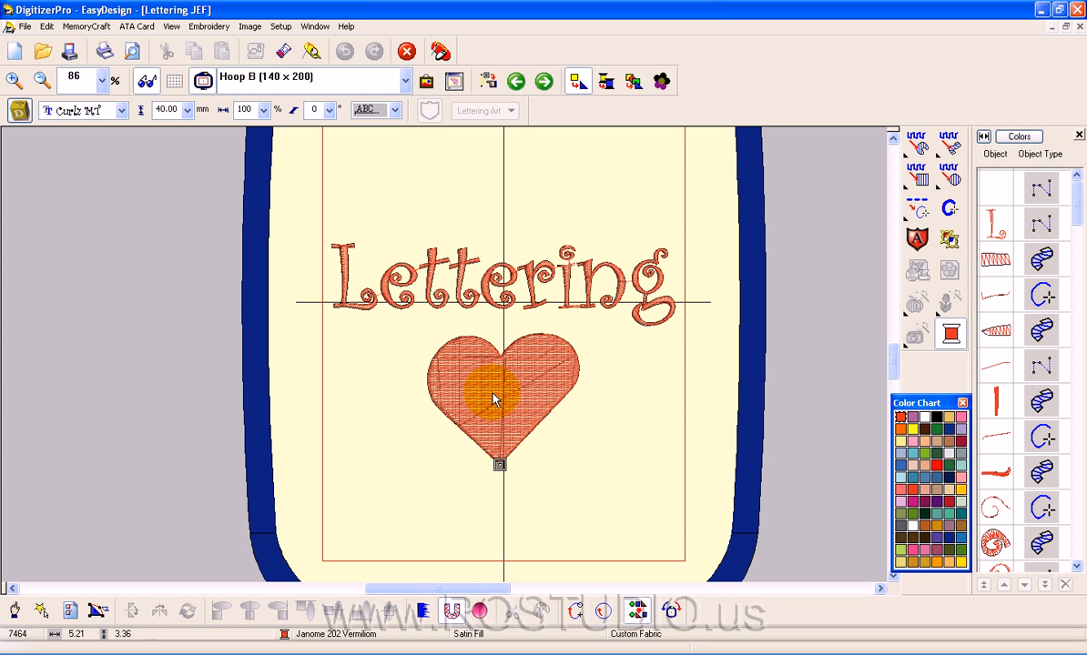
Return to the Lettering JAN design and select the lettering and the heart in turn from its object sequence.
click(310, 30)
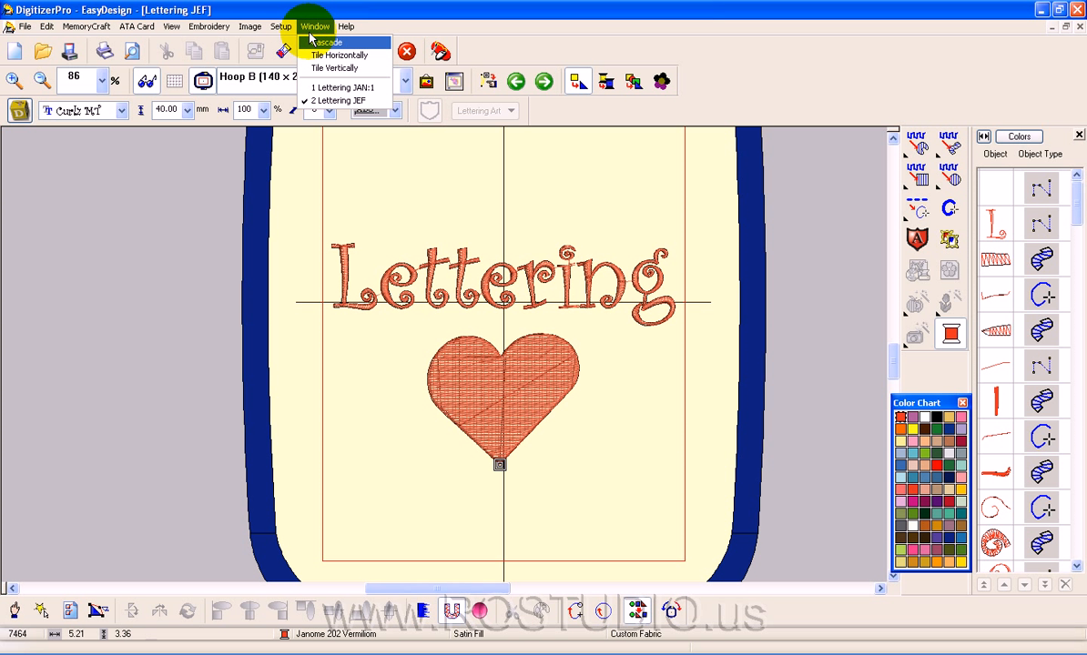
click(337, 88)
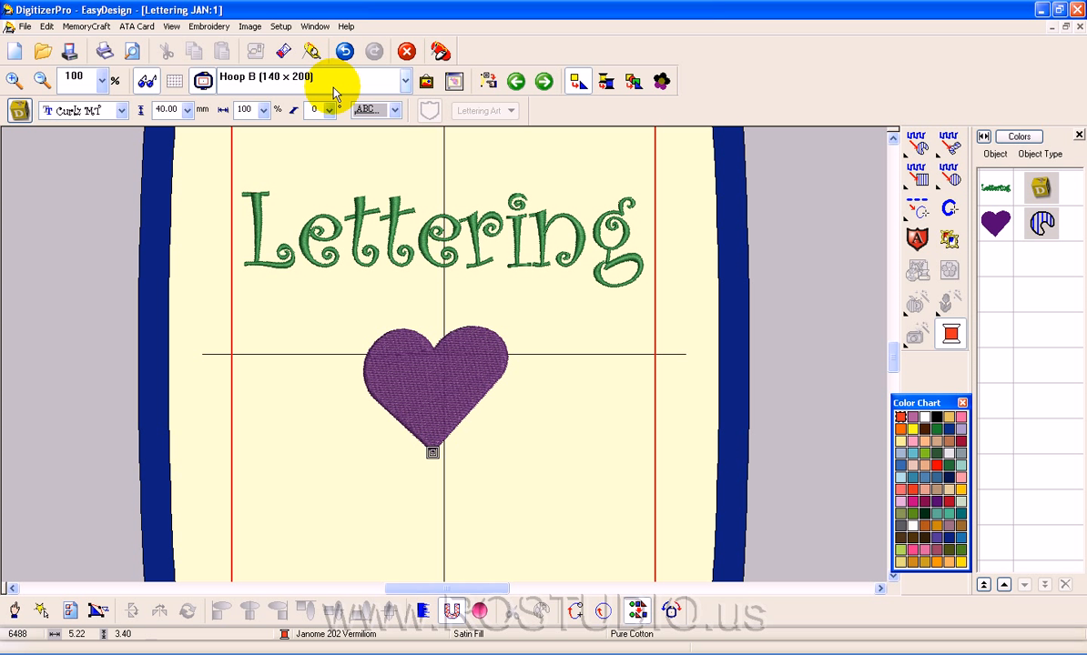
click(993, 187)
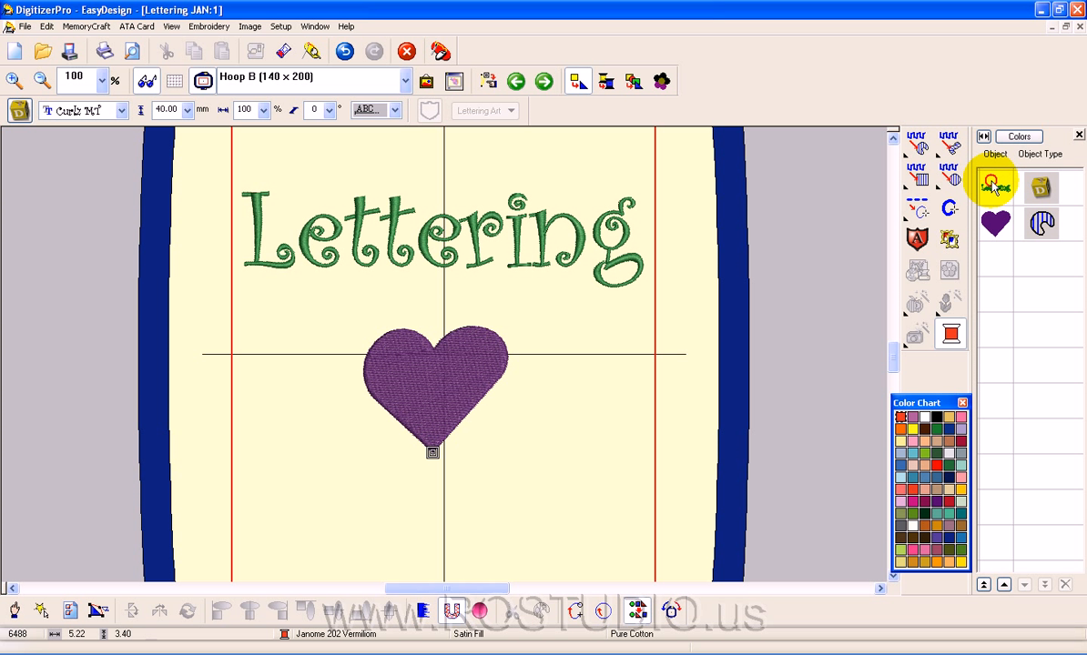
click(994, 187)
click(1006, 231)
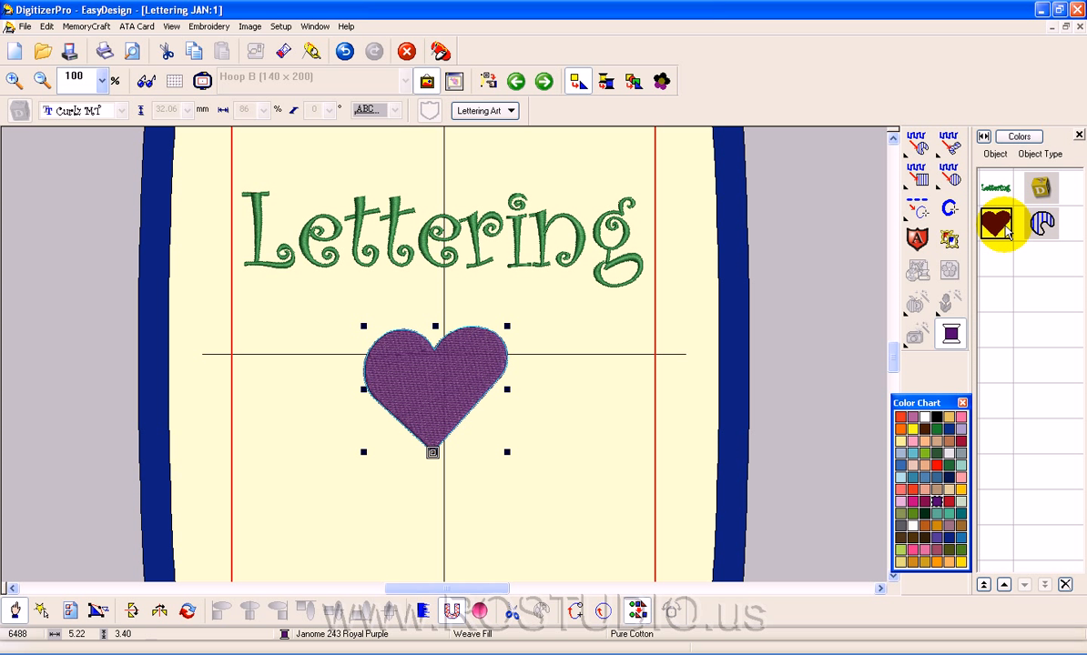
Switch to the Lettering JEF design and select separate stitch pieces of the lettering one after another from its object sequence.
click(315, 26)
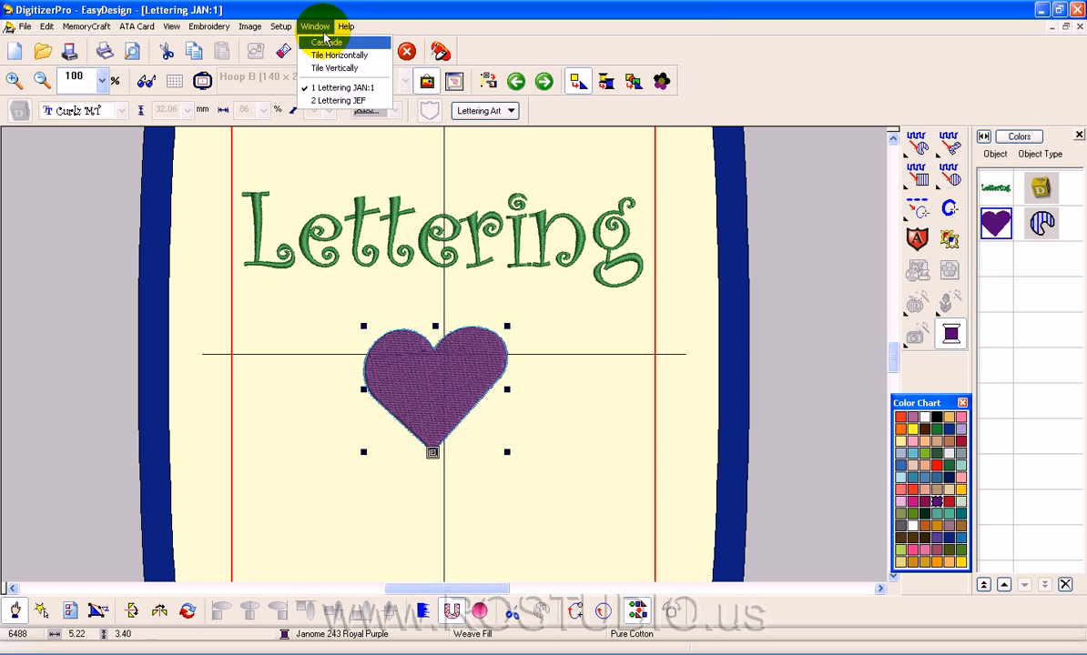
click(338, 101)
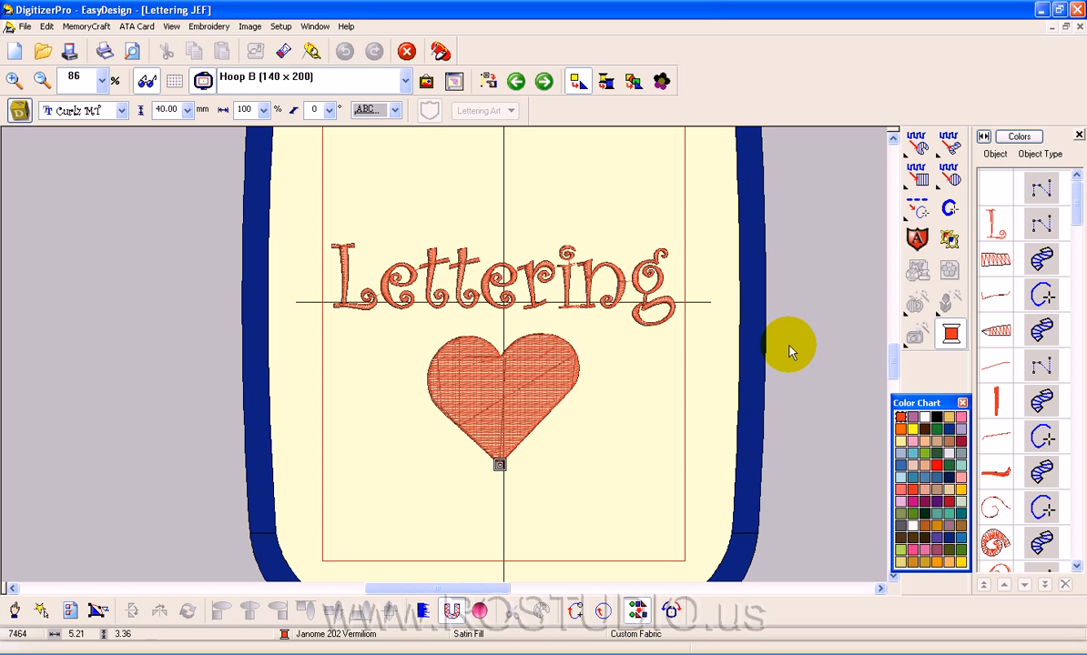
click(998, 219)
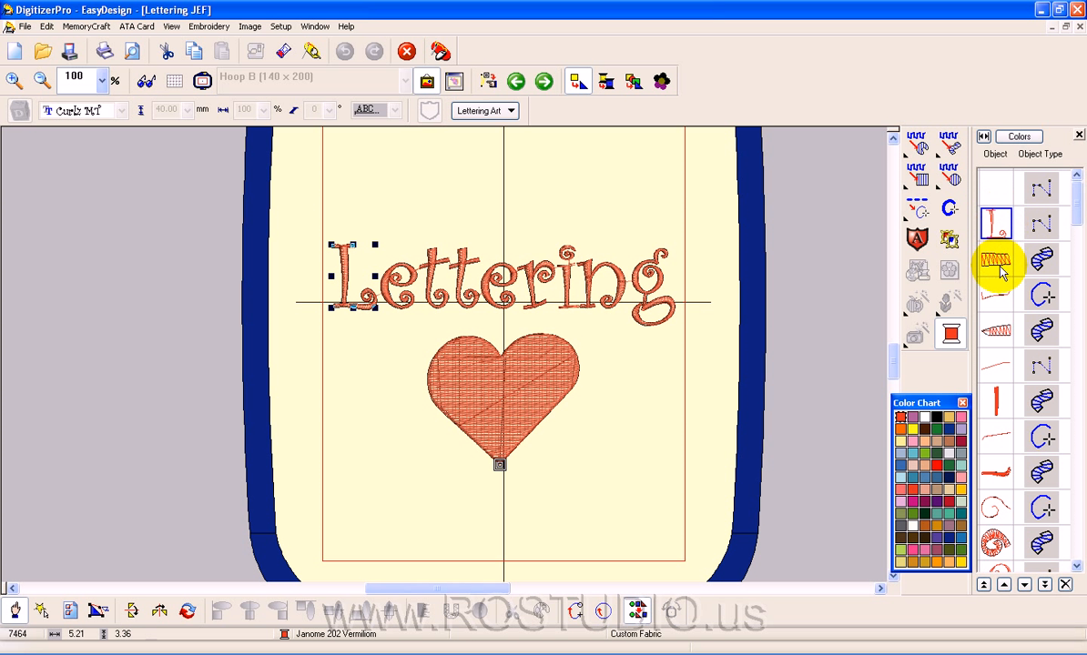
click(999, 398)
Try recolouring the main curve of the second "e" to Janome 207 Blue, and undo the colour change.
click(498, 274)
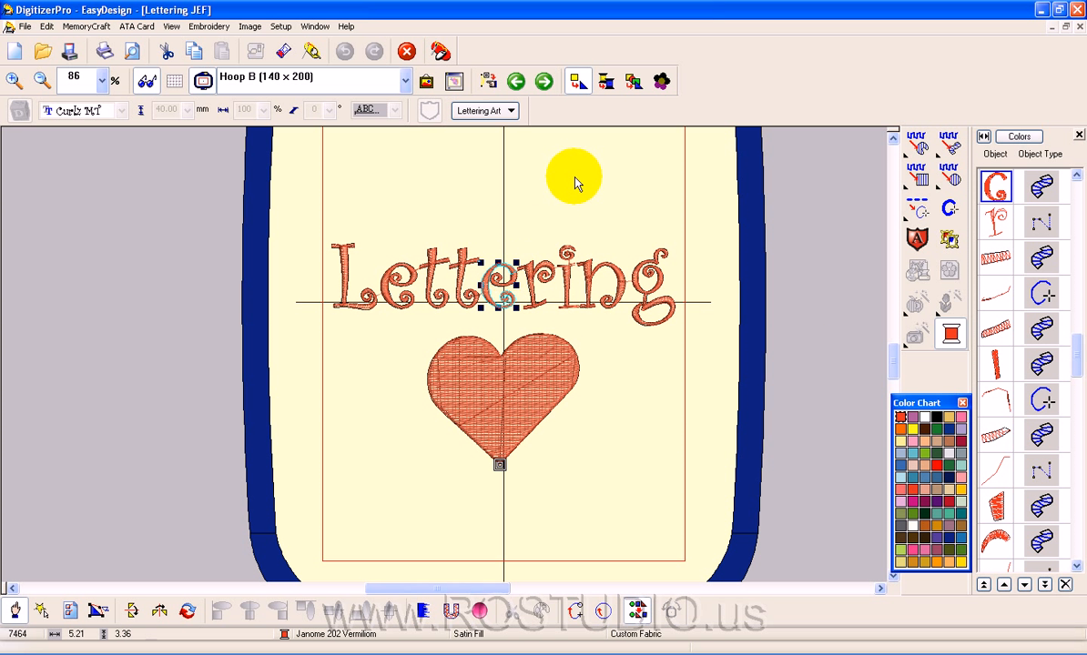
click(947, 431)
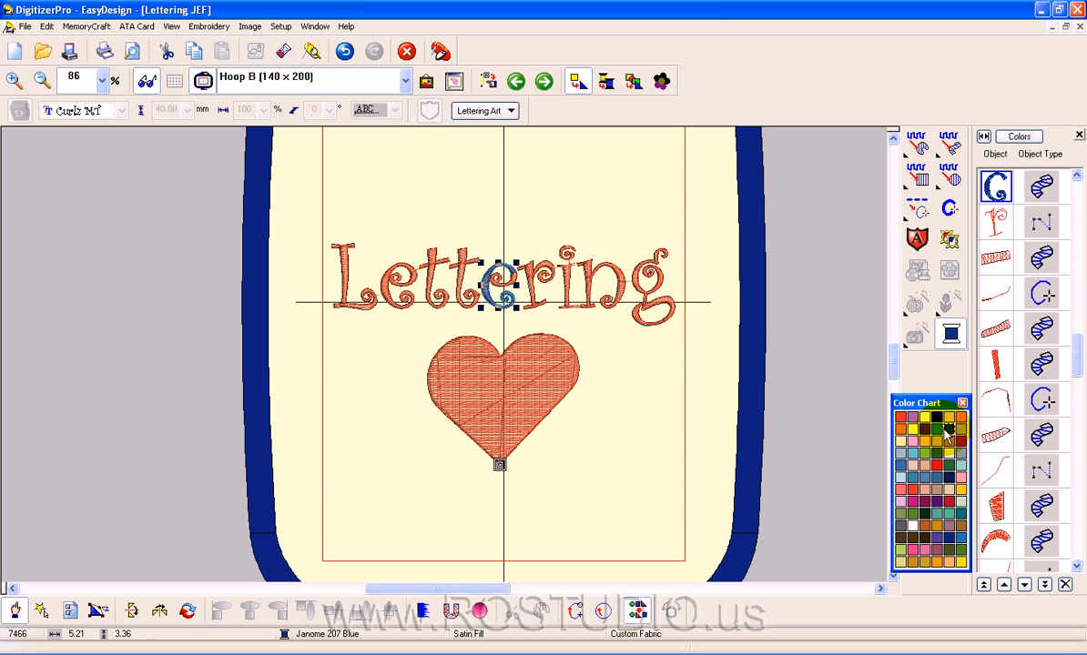
key(ctrl+z)
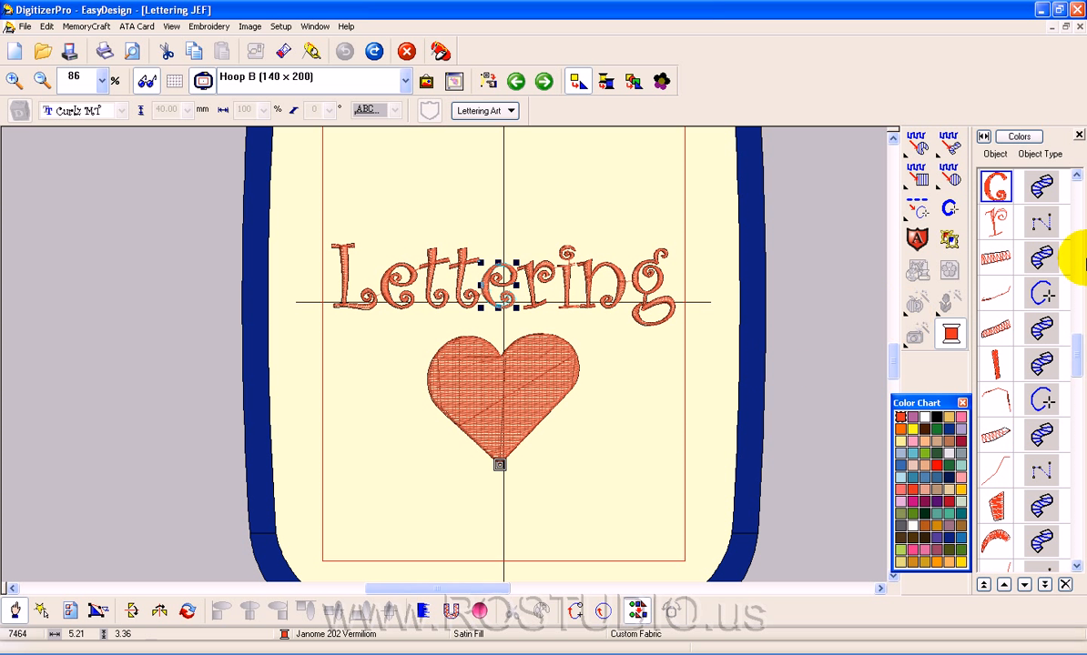
Select all the stitch pieces that make up the heart together and recolour them to Janome 231 Slate Blue.
scroll(1078, 355, down, 5)
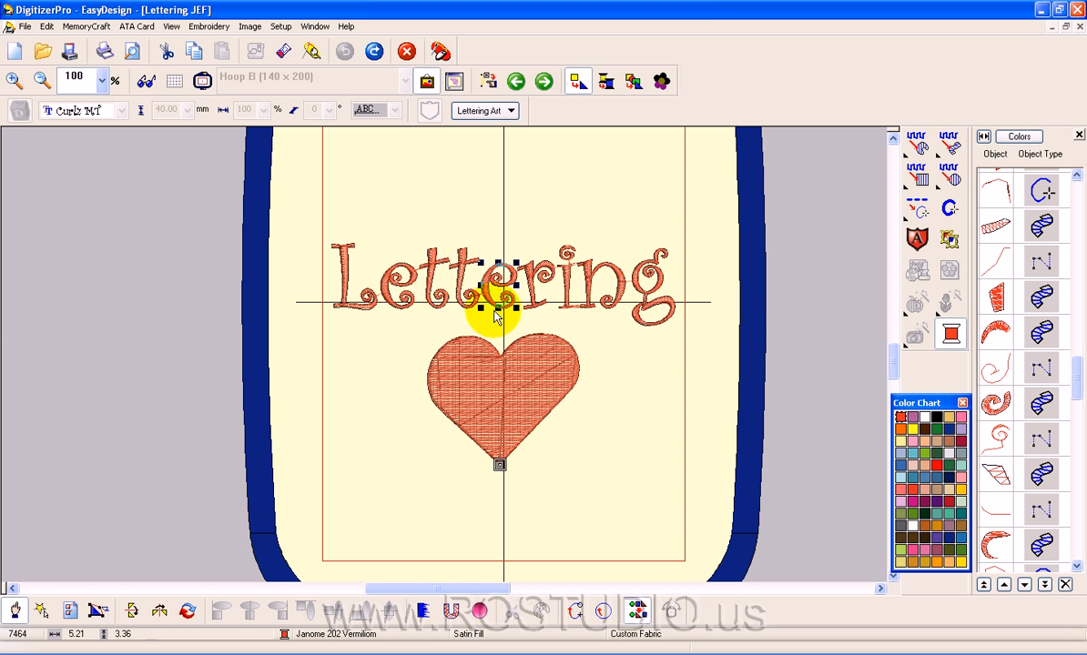
click(492, 409)
click(539, 368)
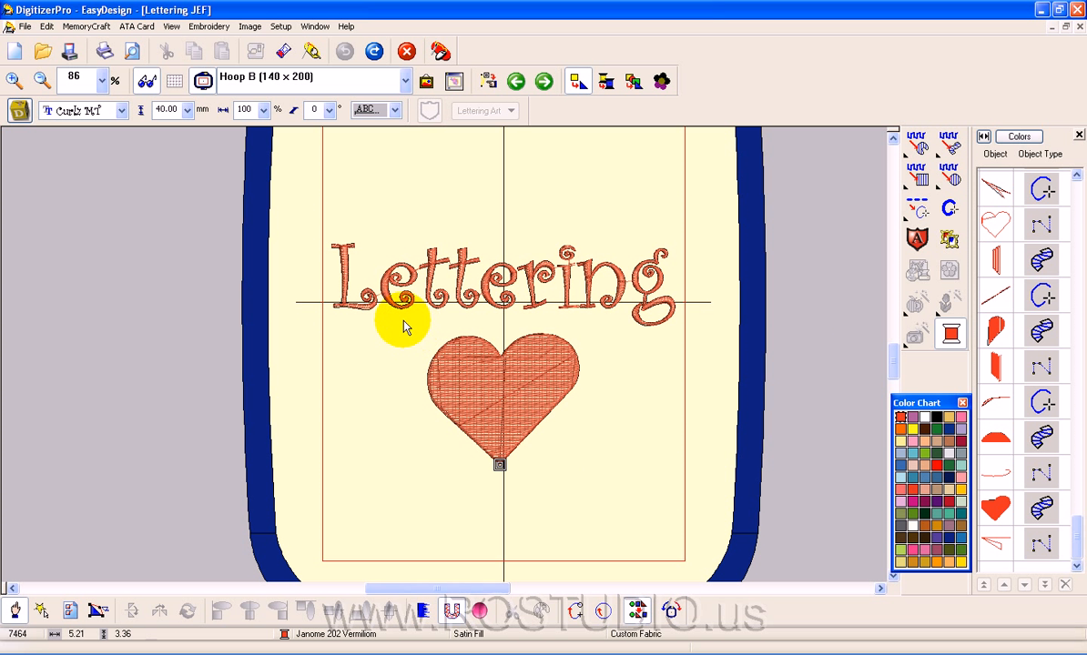
drag(403, 317, 609, 497)
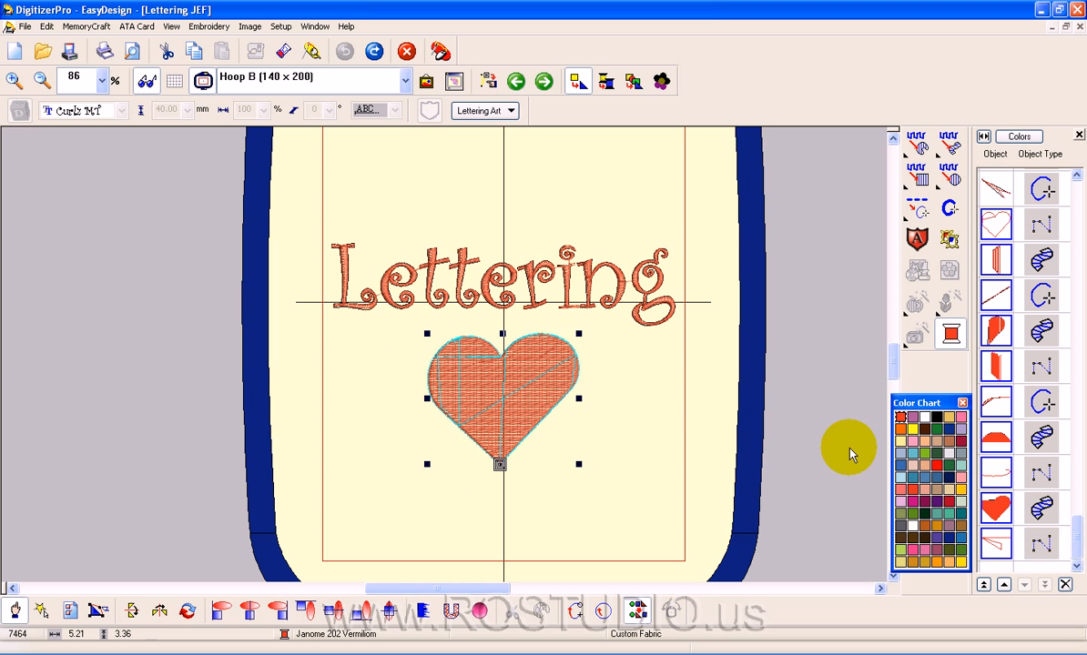
click(934, 477)
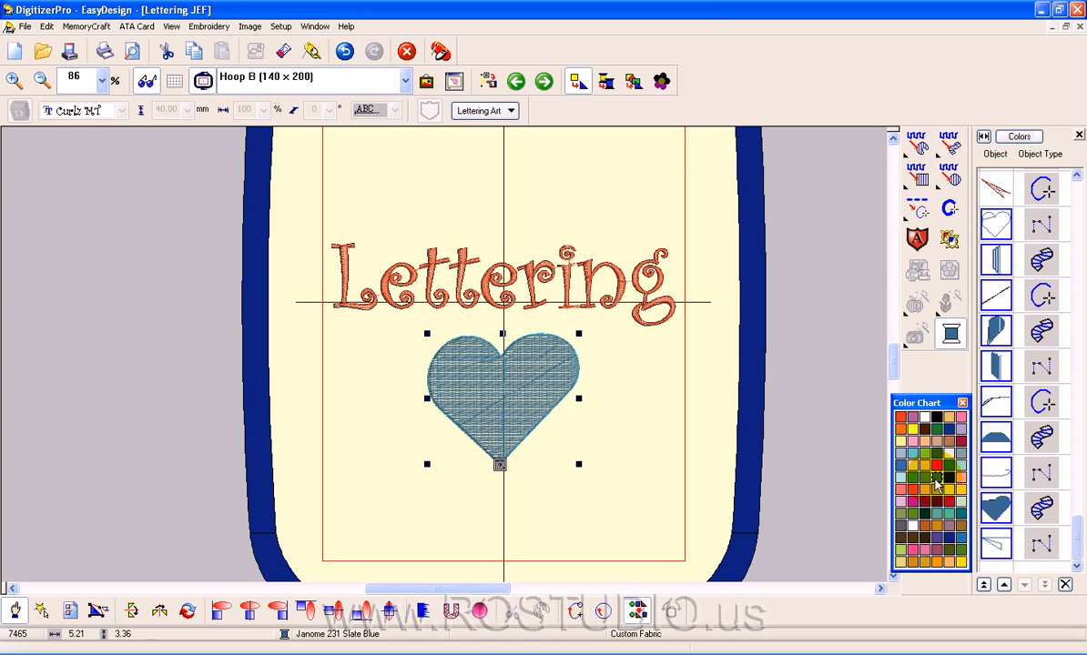
Examine how the heart is split up by selecting its separate stitch pieces in turn, then deselect them.
click(995, 502)
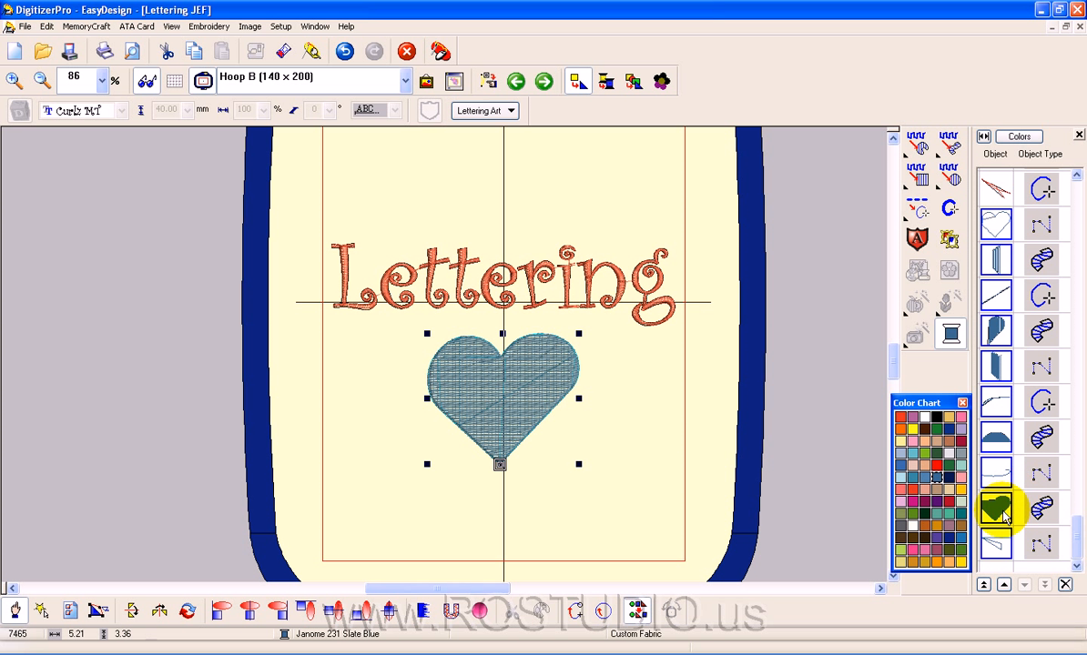
click(997, 467)
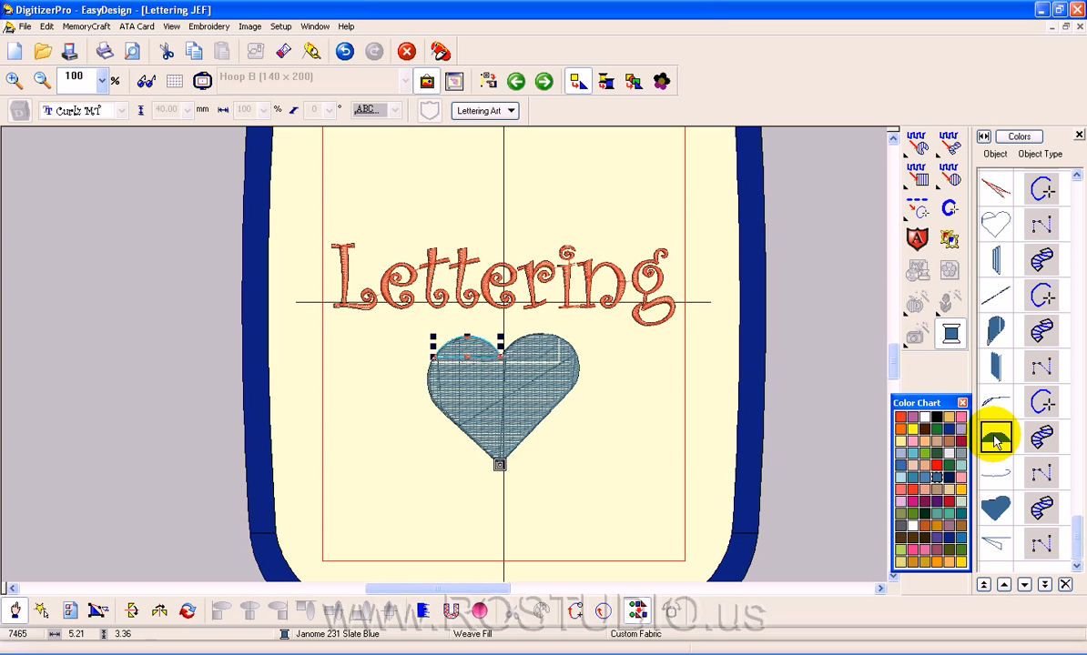
click(661, 438)
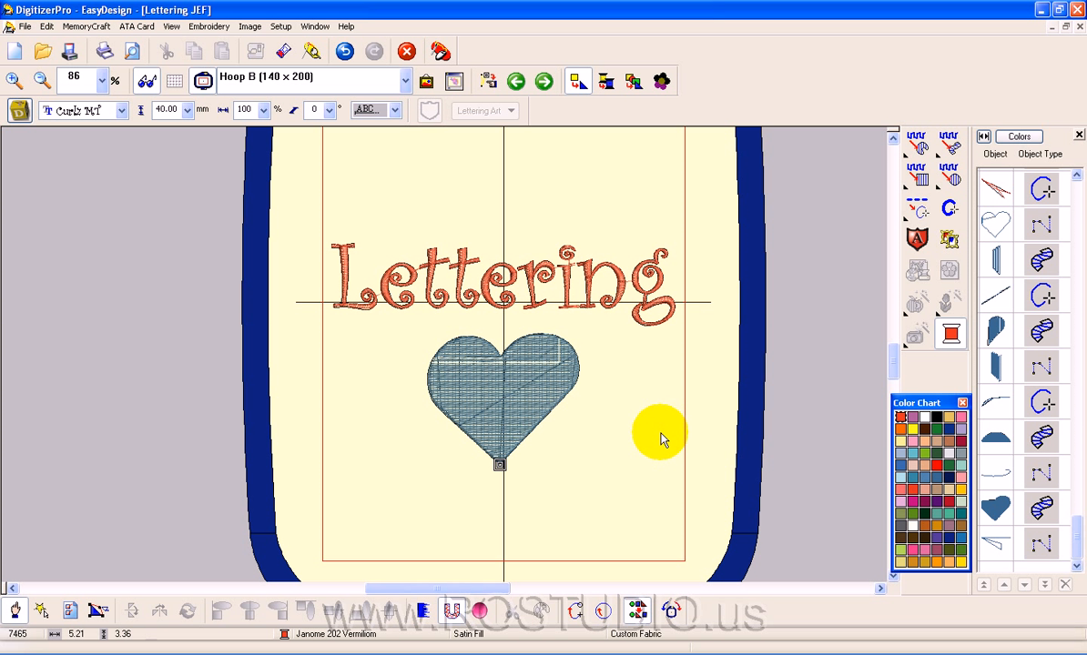
click(541, 397)
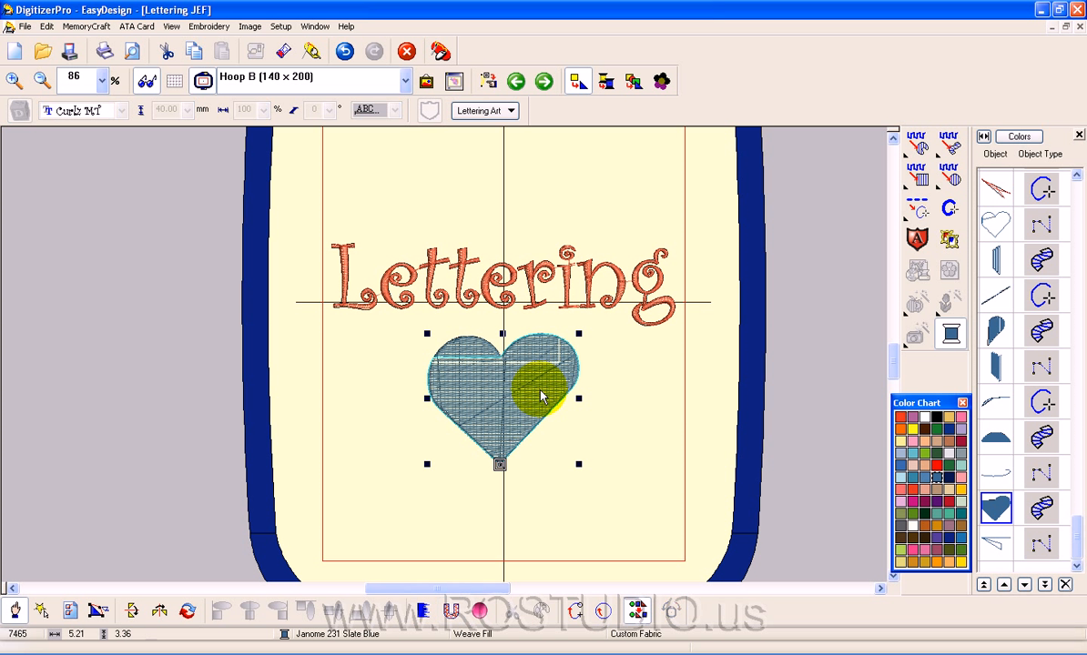
click(656, 401)
Select the stitch piece left of the heart's centre and try to reshape it by adding control points inside the heart.
click(474, 367)
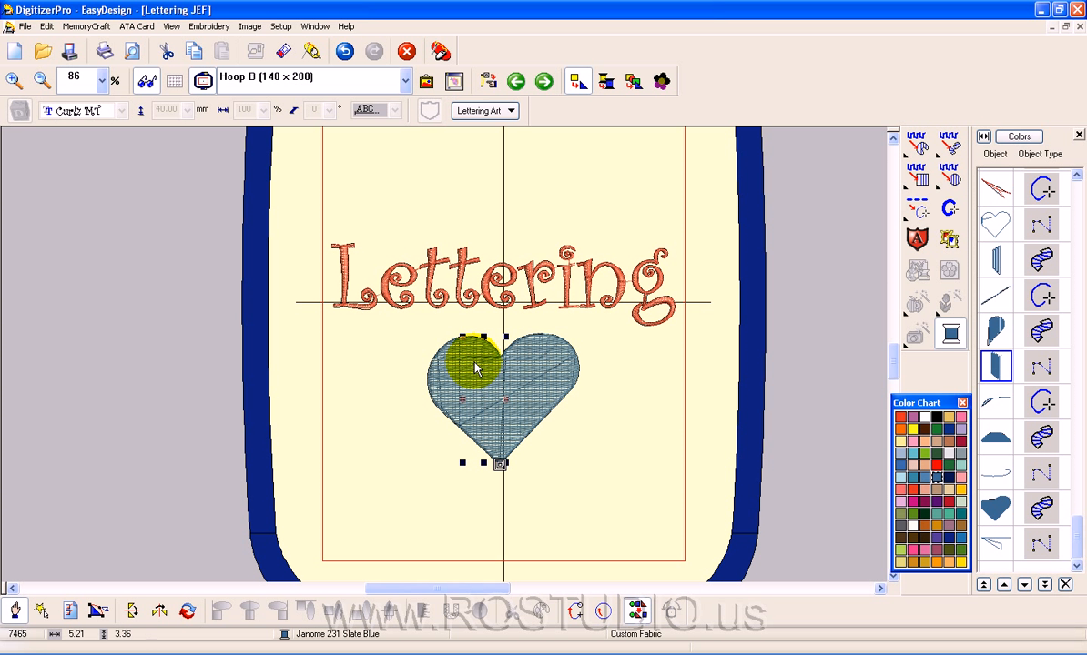
key(h)
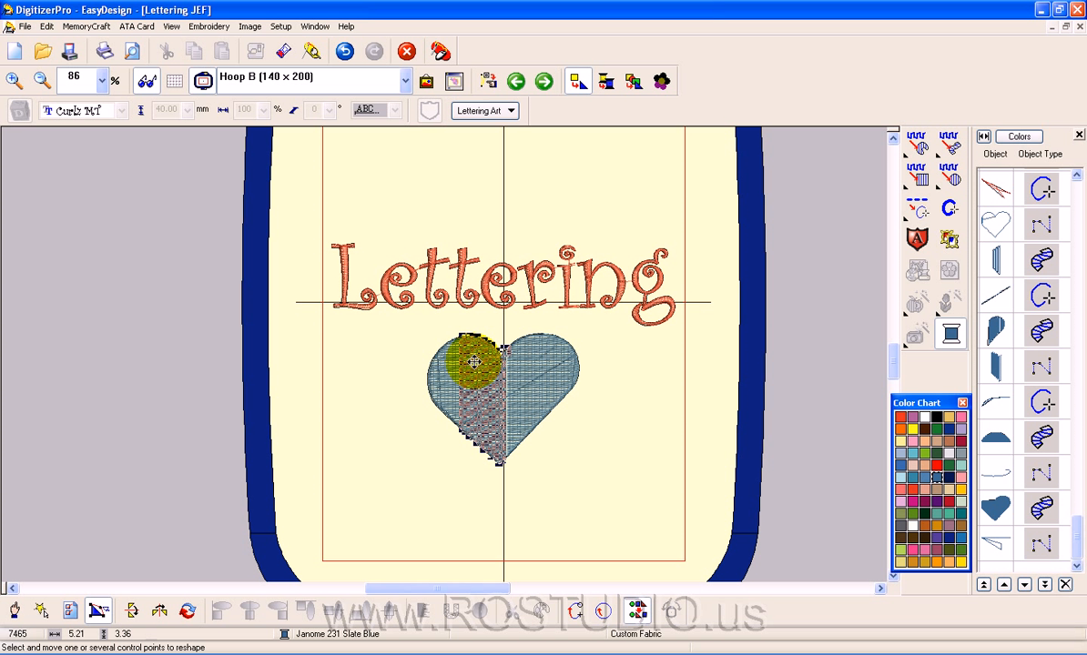
key(b)
drag(421, 316, 542, 526)
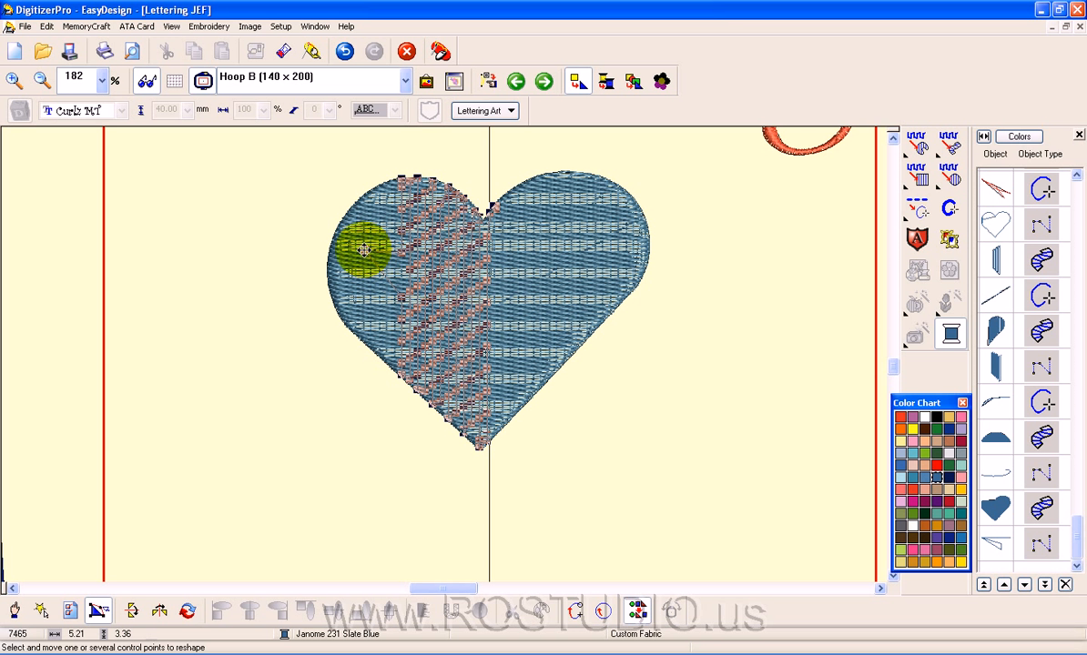
click(364, 244)
drag(417, 303, 485, 323)
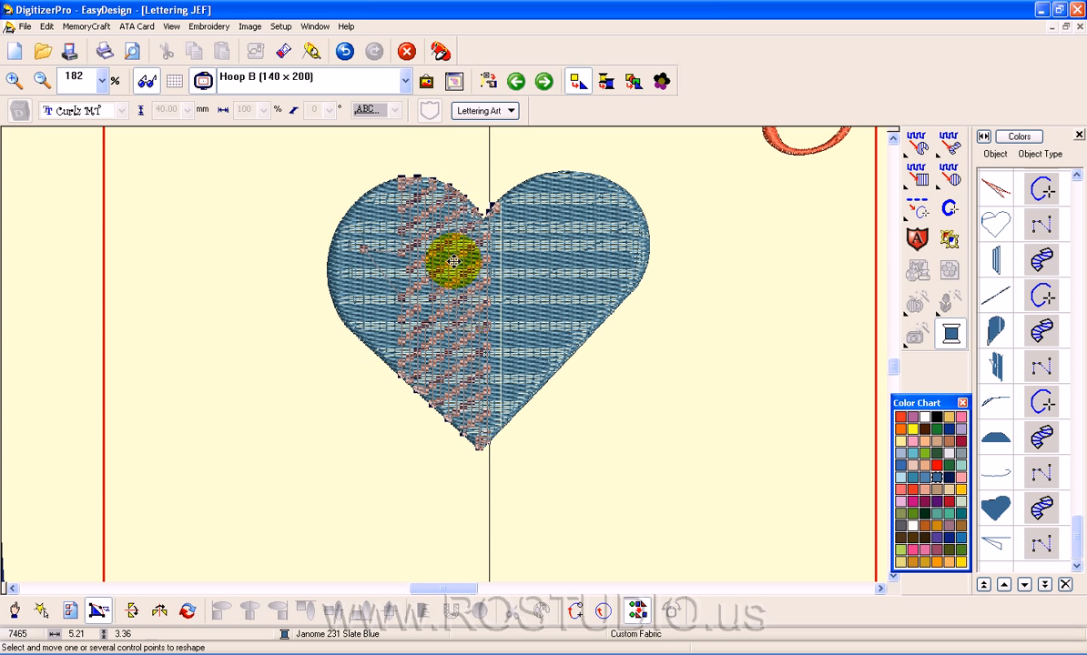
click(497, 419)
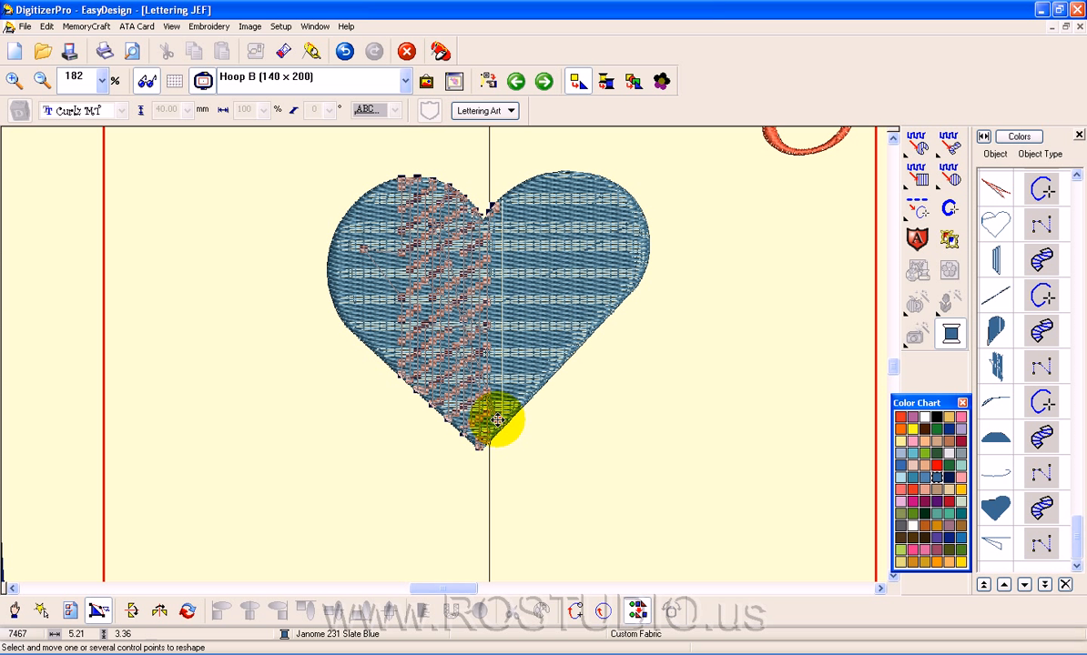
Undo the heart's control point edits and its slate blue recolouring, leave reshaping and deselect the piece.
key(ctrl+z)
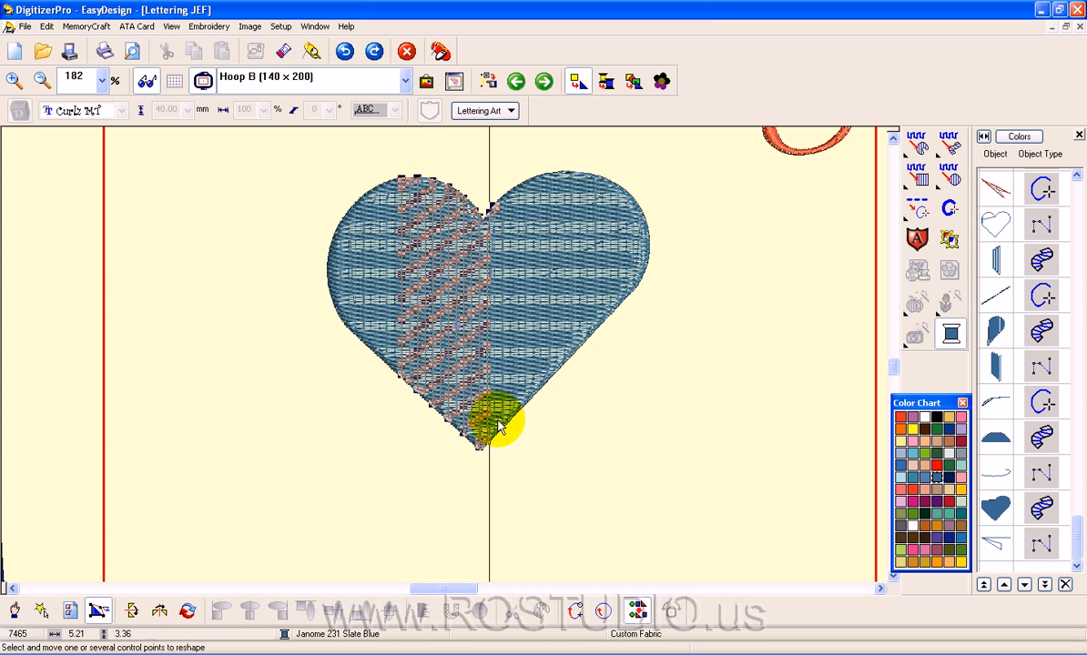
key(ctrl+z)
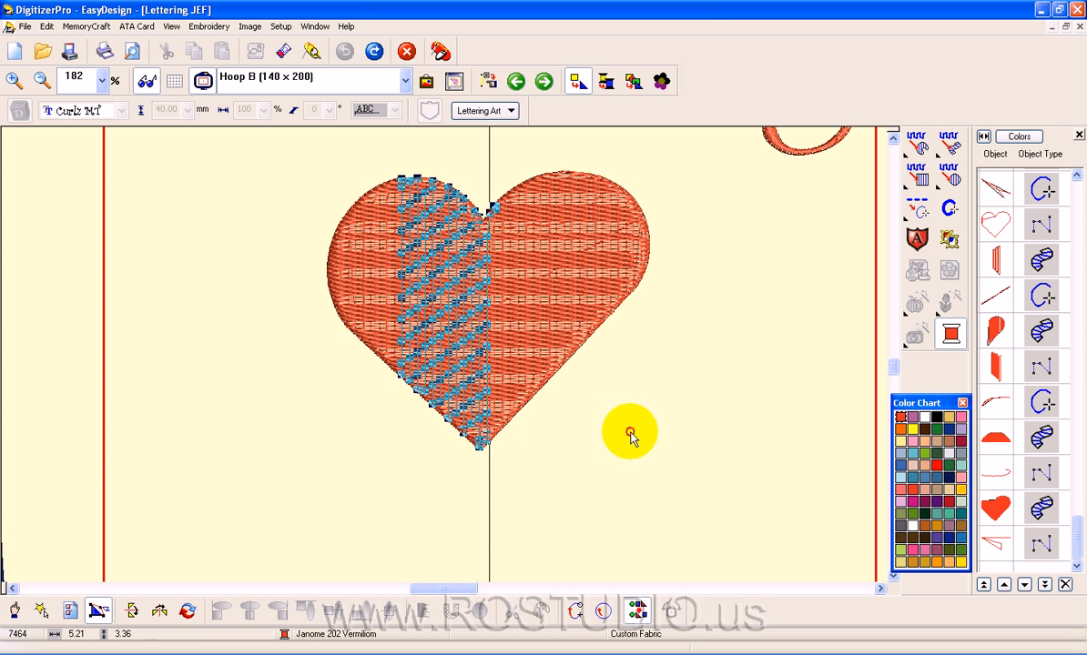
key(Escape)
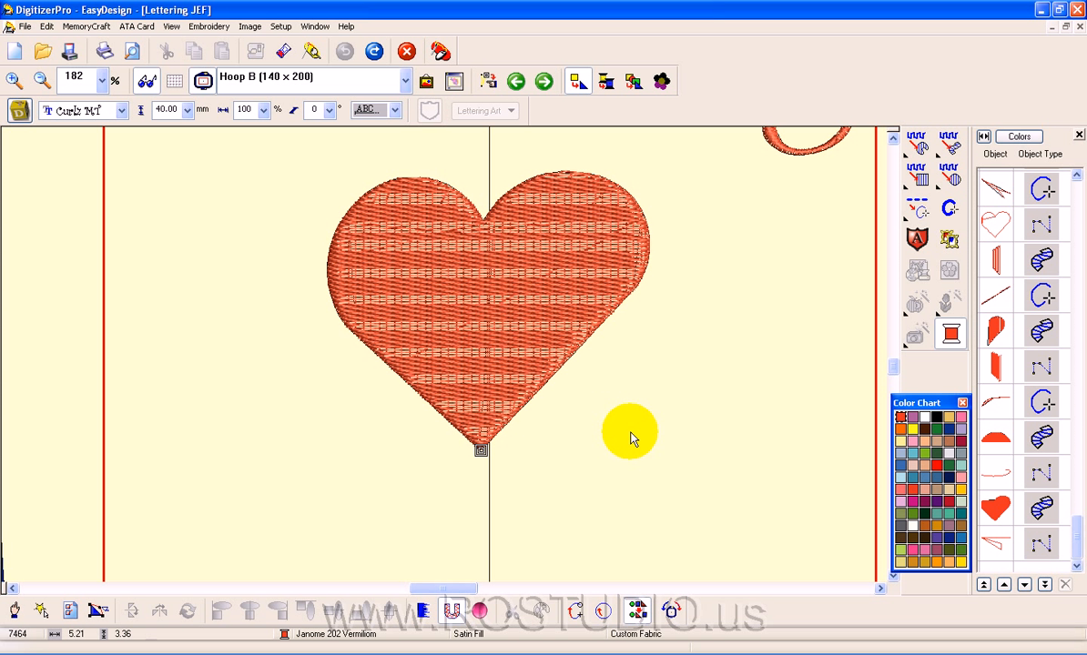
Select all the heart's stitch pieces and scale the heart down proportionally, giving the design a height of about 2.96.
drag(295, 147, 584, 394)
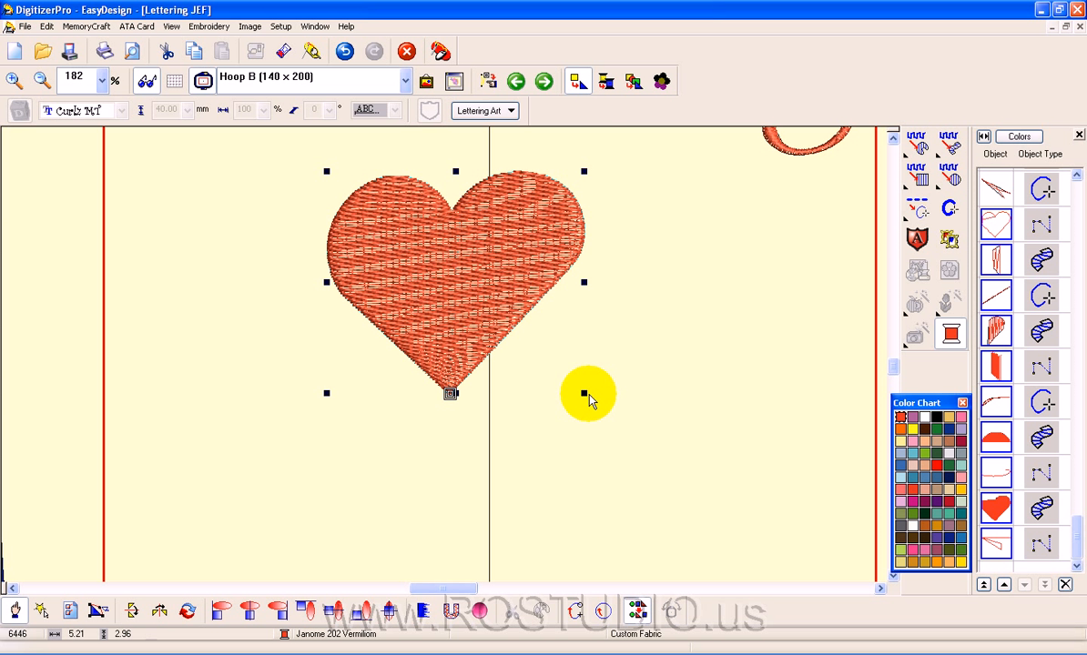
key(ctrl+z)
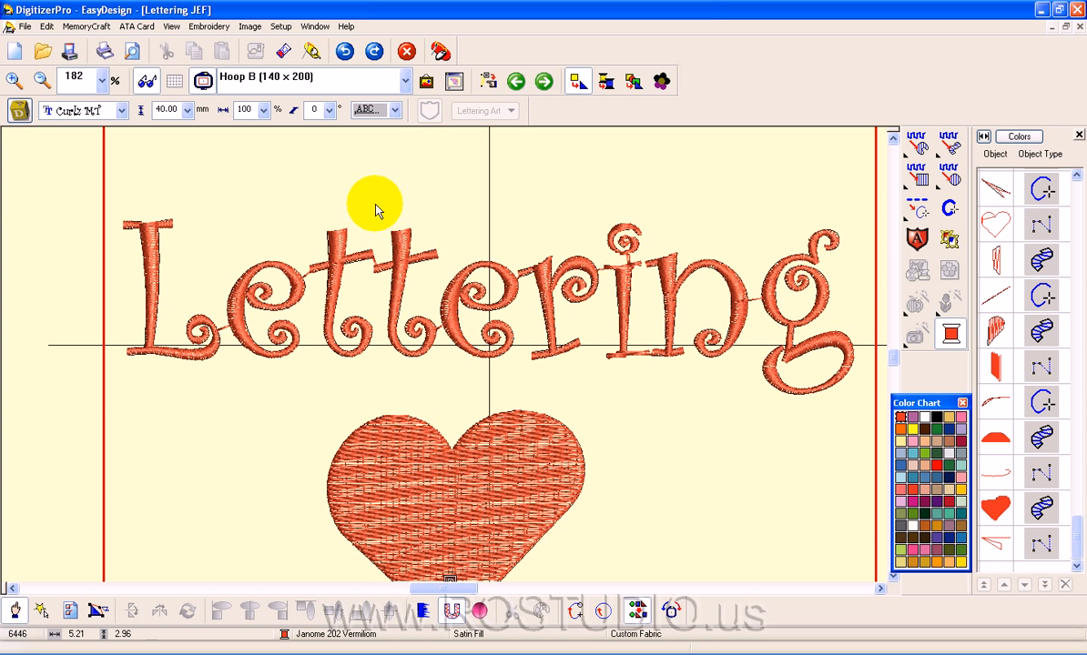